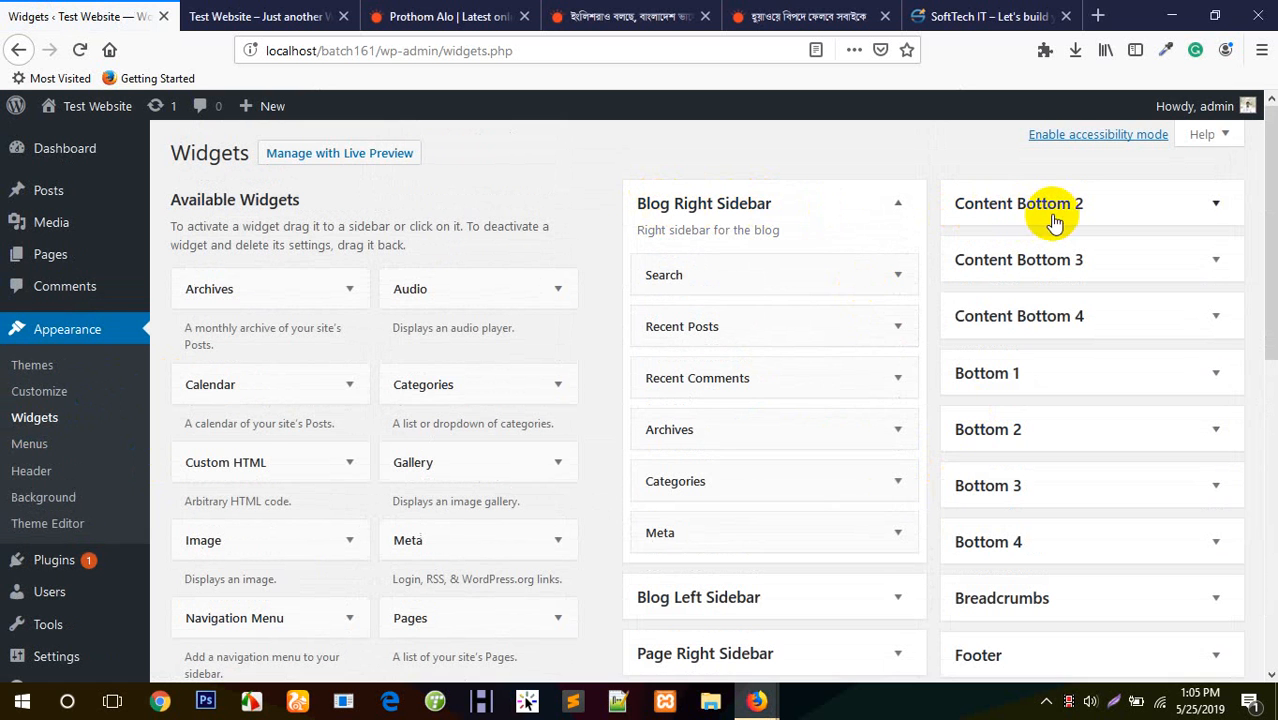
# Step: Collapse the Blog Right Sidebar area, look over the available widget areas, and examine the homepage's sidebar widgets and footer
pyautogui.click(899, 204)
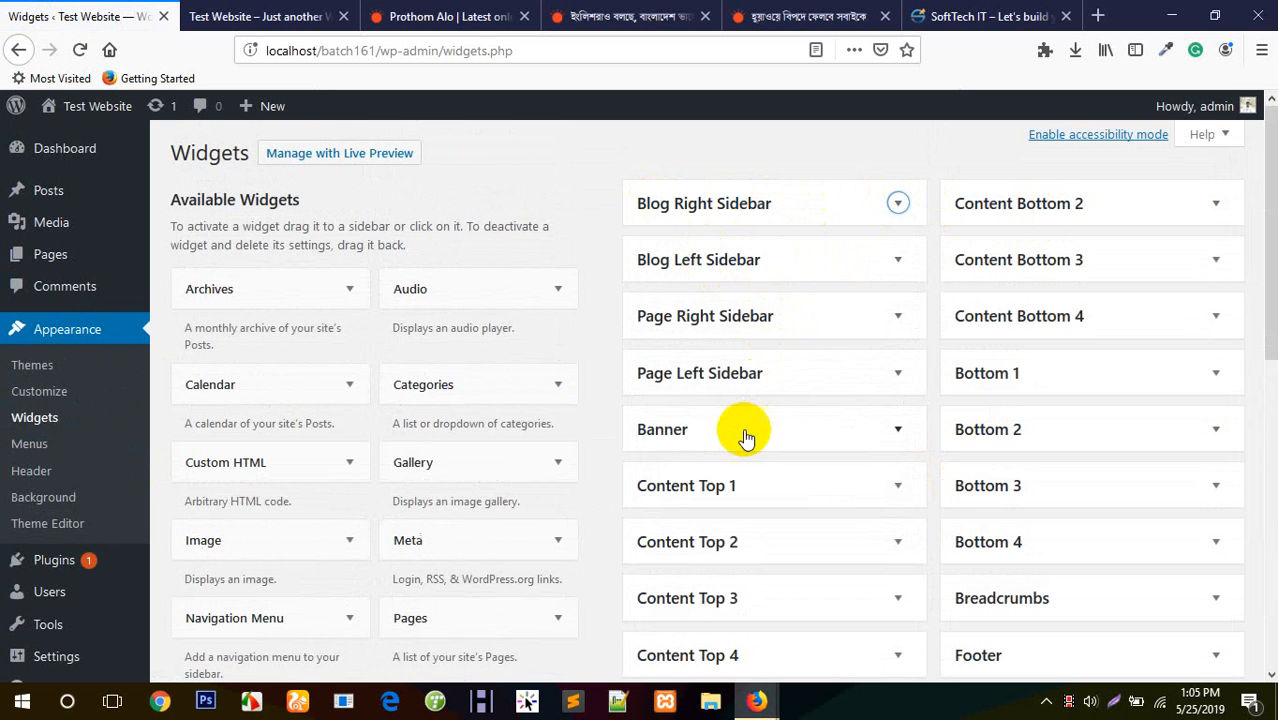
pyautogui.scroll(-5, 1104, 542)
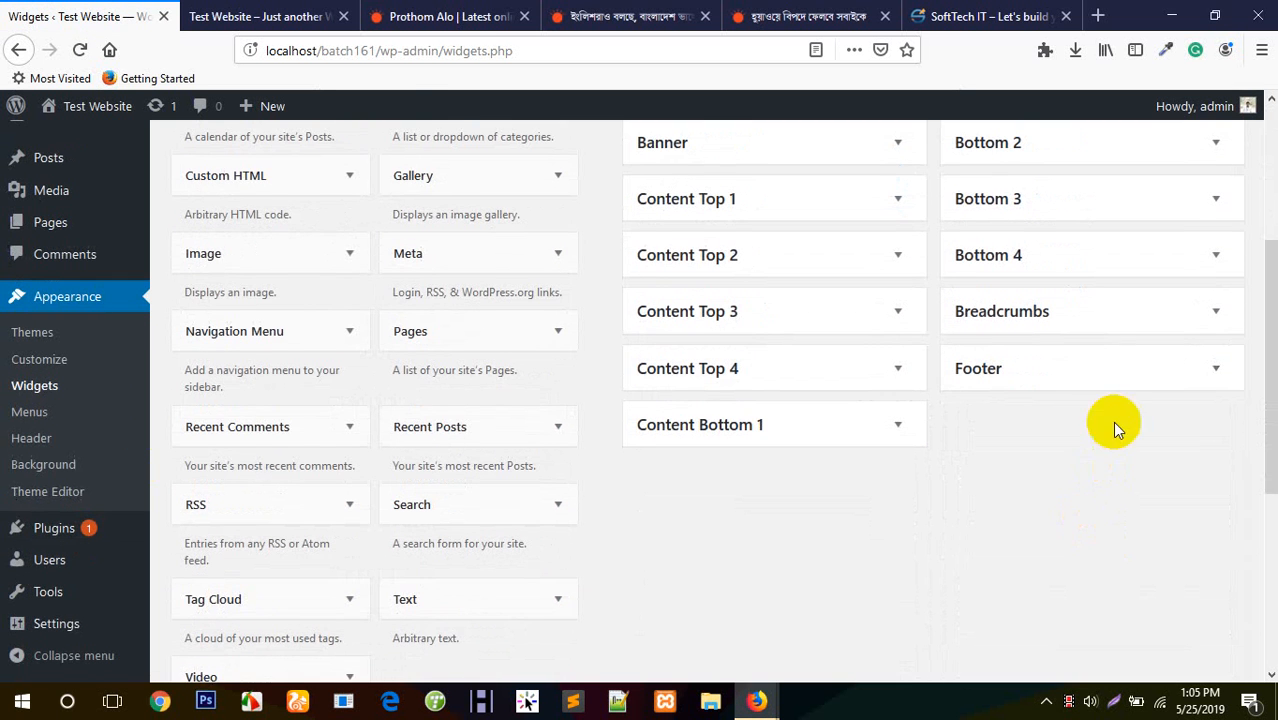
pyautogui.click(266, 12)
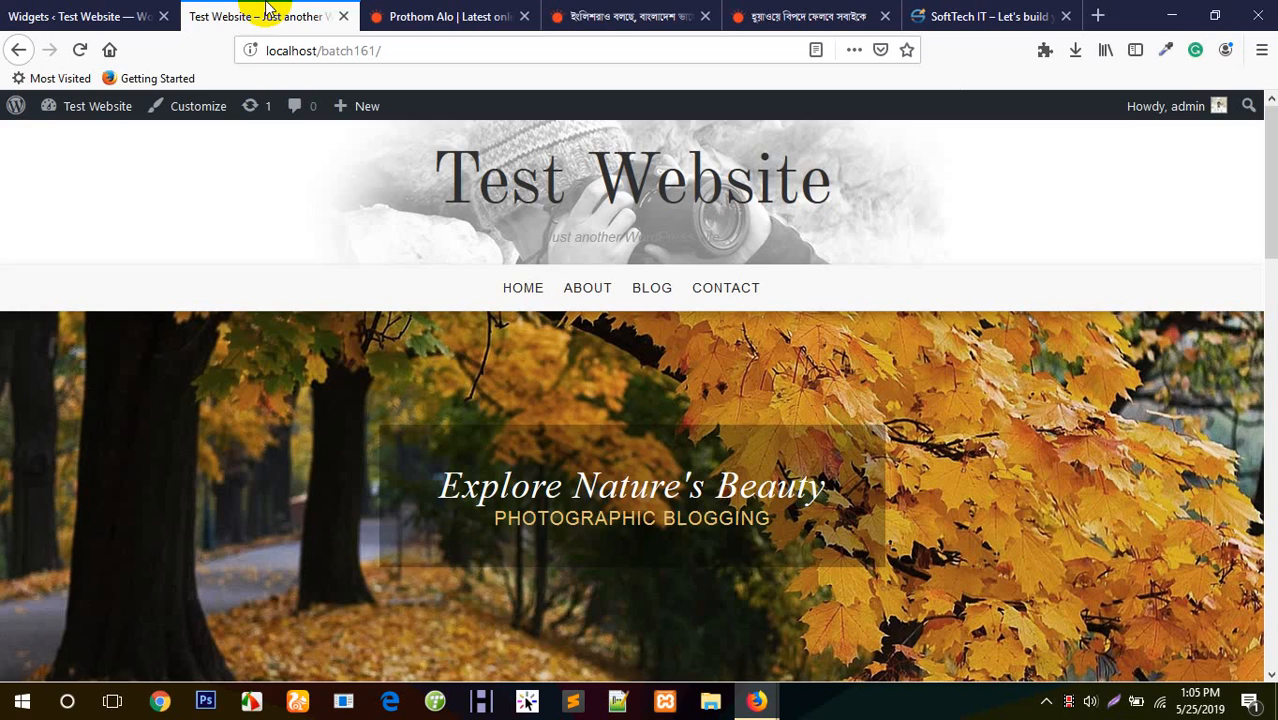
pyautogui.scroll(-15, 491, 428)
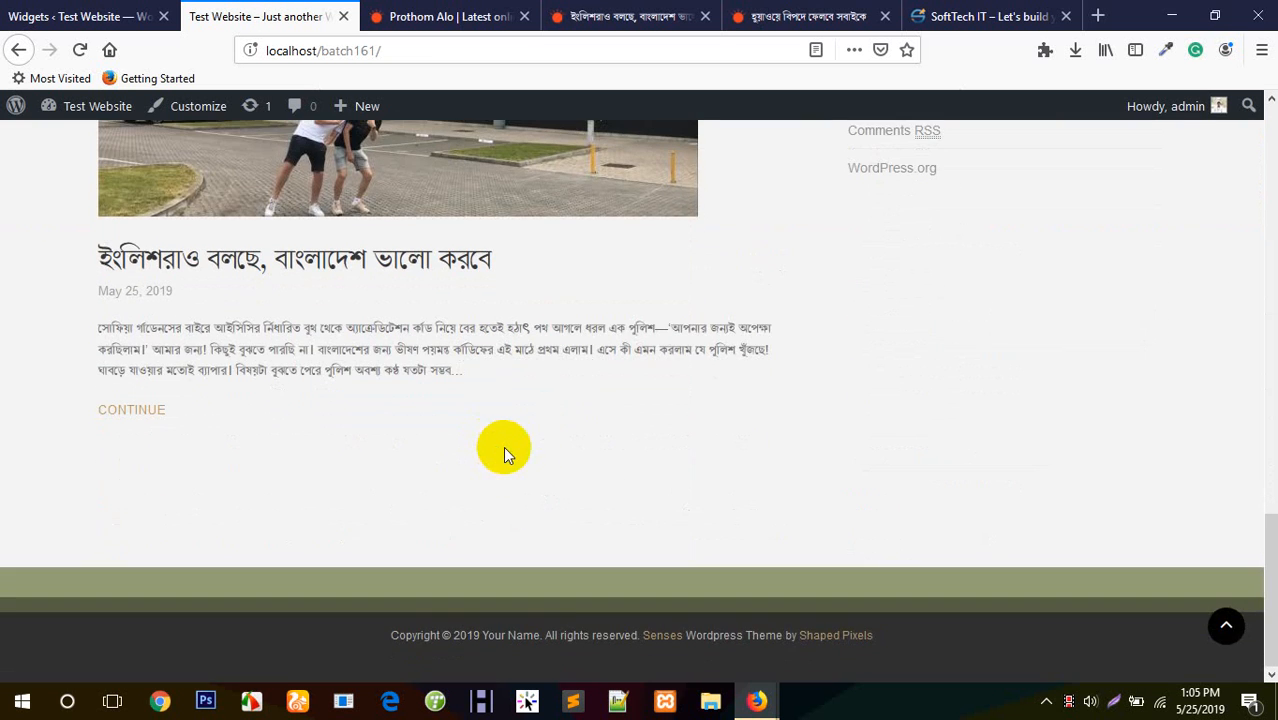
pyautogui.scroll(5, 502, 448)
pyautogui.scroll(5, 532, 477)
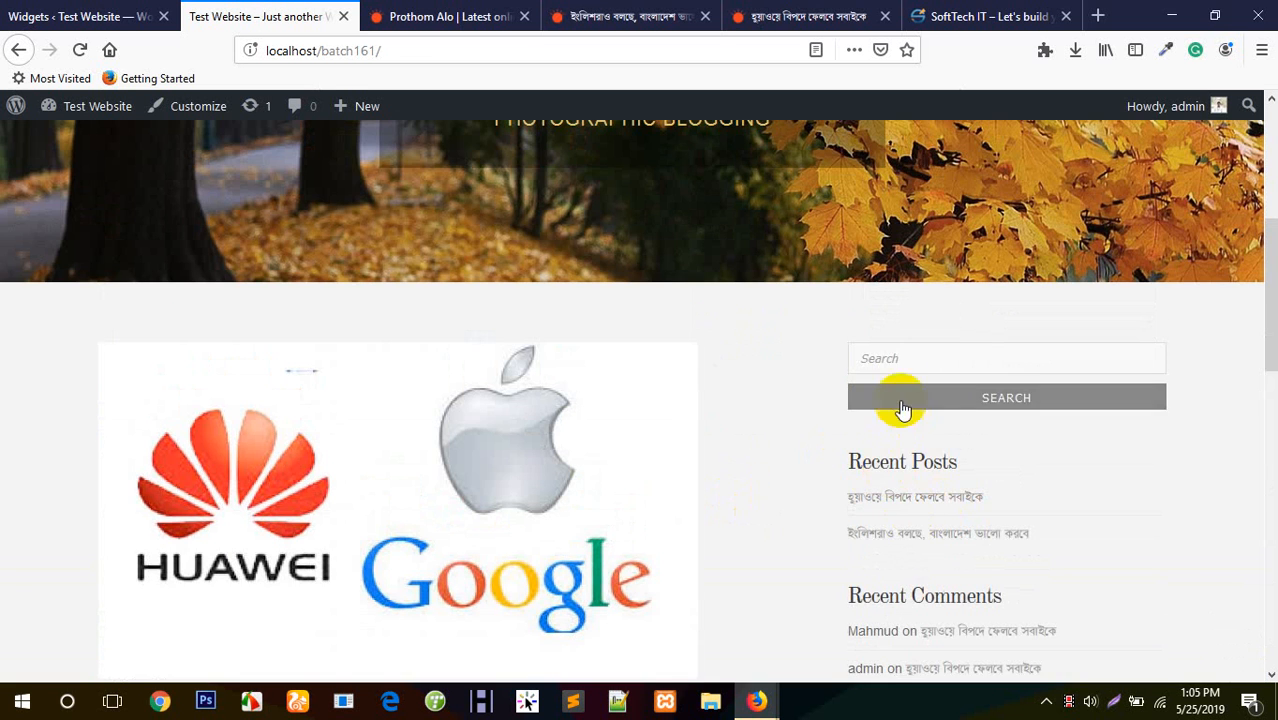
pyautogui.scroll(-3, 853, 505)
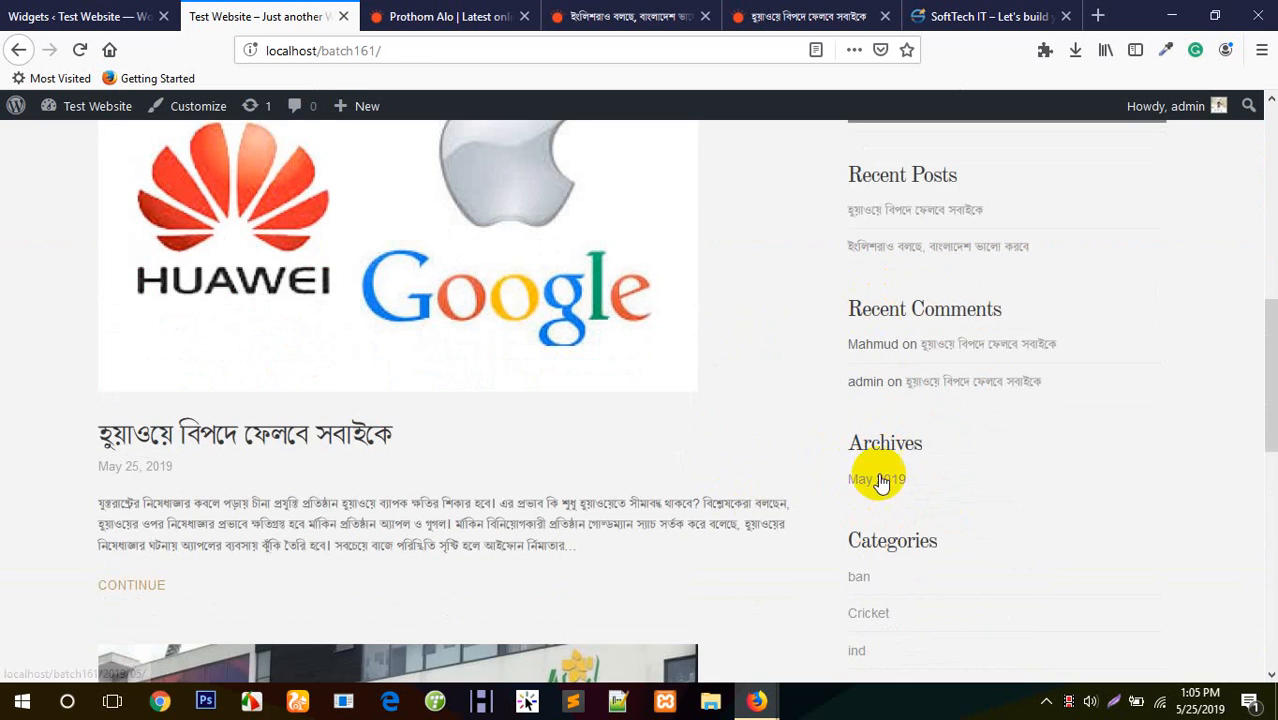
pyautogui.scroll(-6, 851, 475)
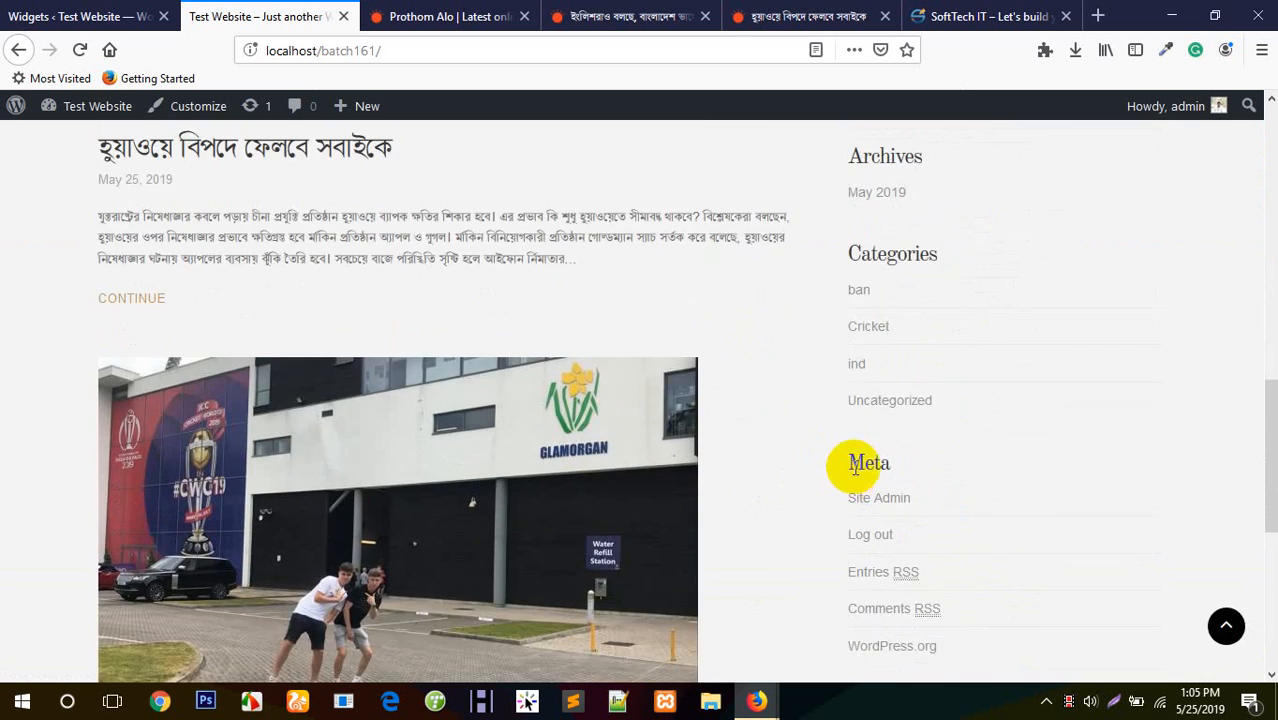
pyautogui.scroll(8, 978, 495)
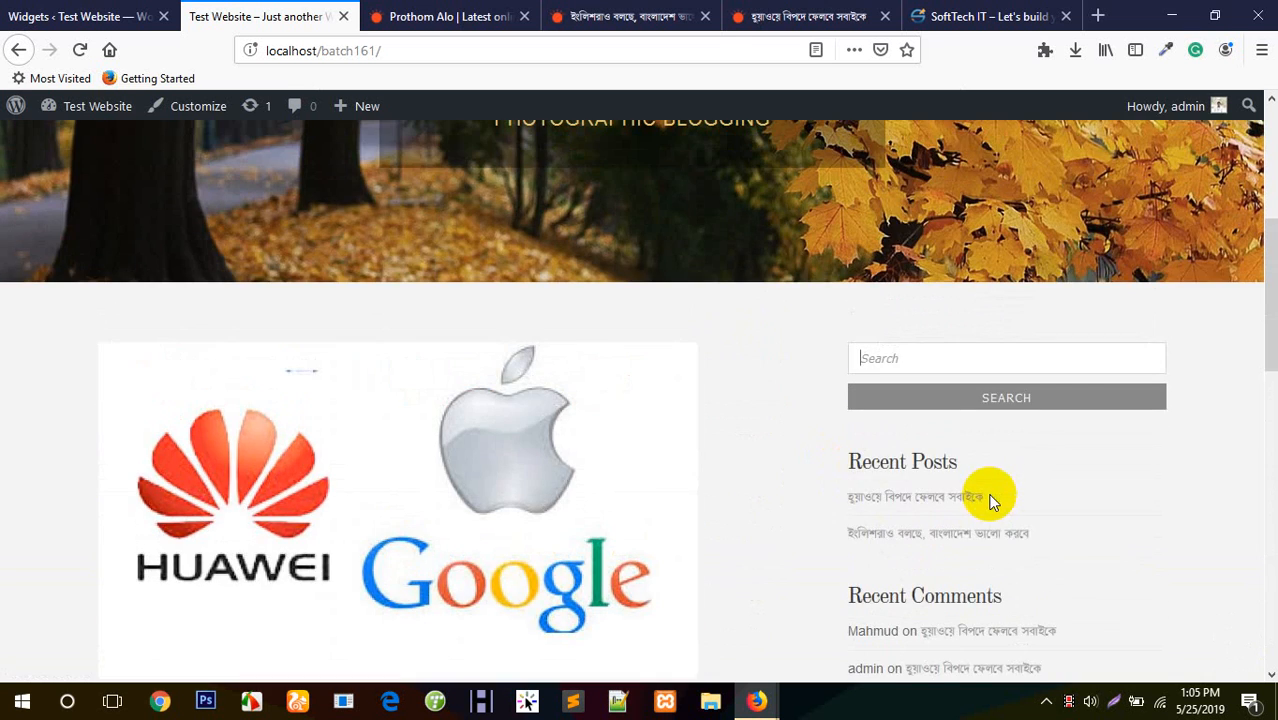
pyautogui.scroll(4, 300, 285)
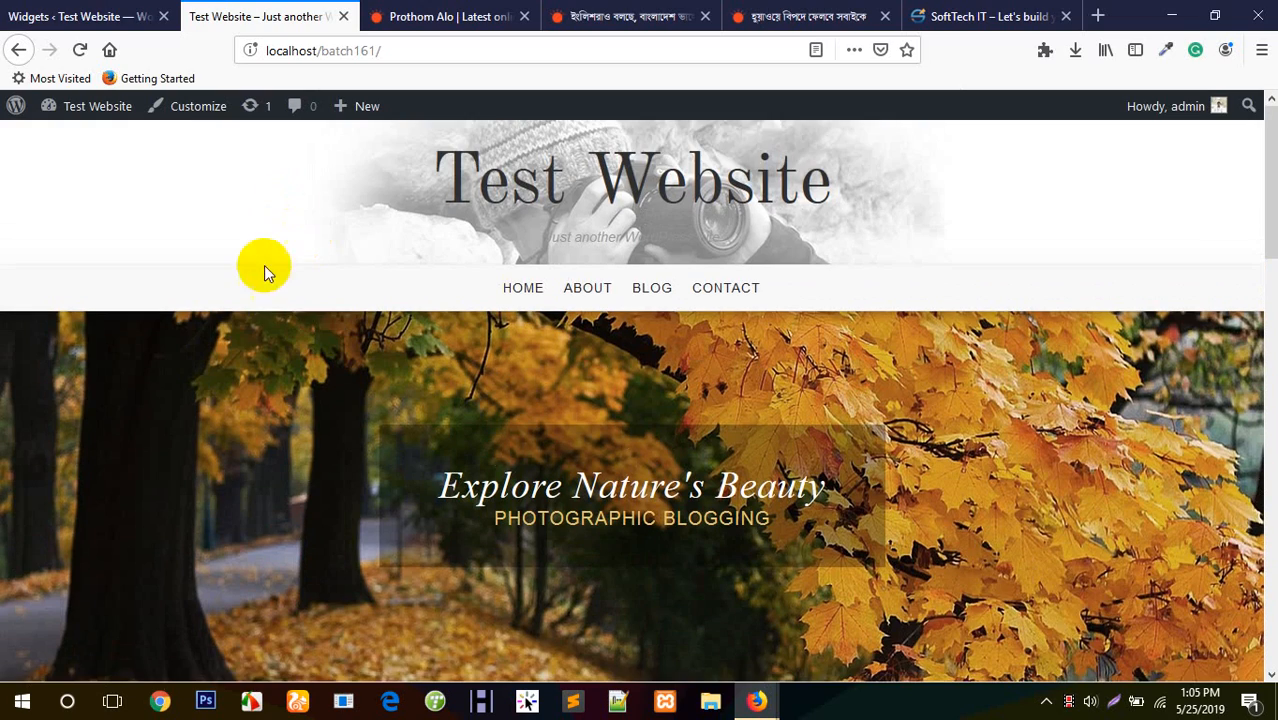
# Step: Return to the Widgets page, check the Blog Left Sidebar area, and delete the Search widget from Blog Right Sidebar
pyautogui.click(98, 12)
pyautogui.scroll(3, 1040, 450)
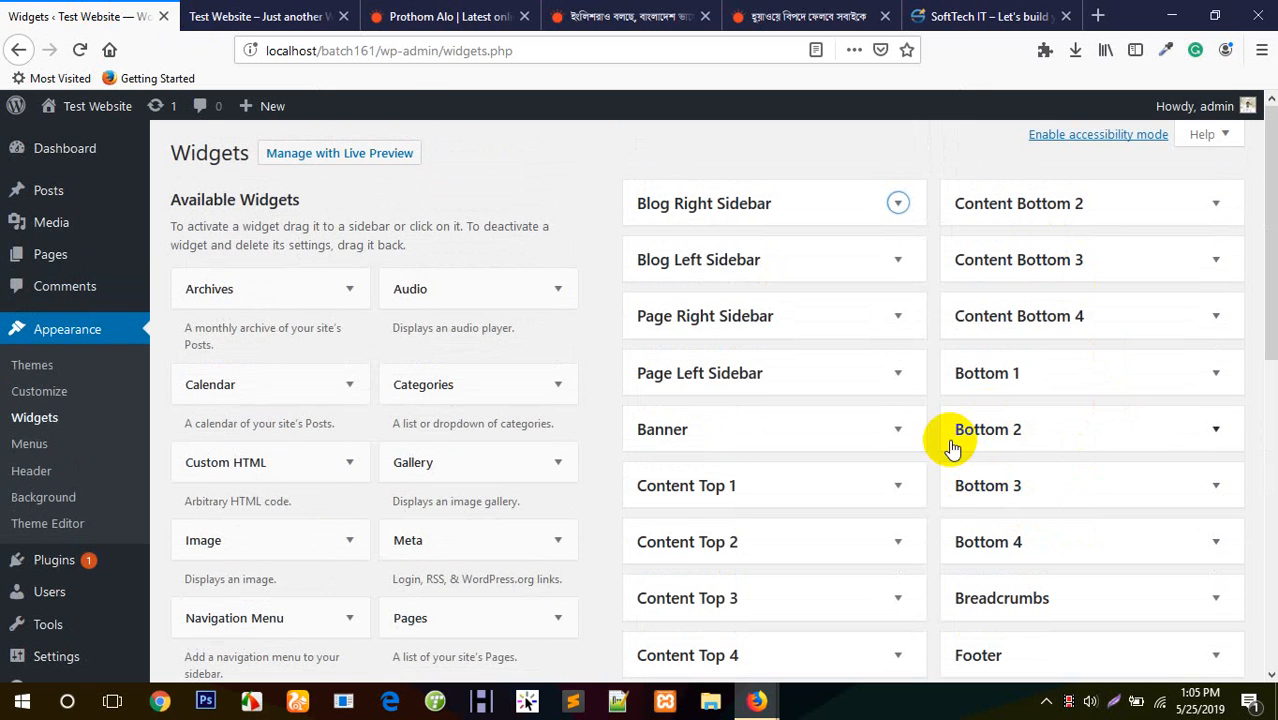
pyautogui.click(895, 262)
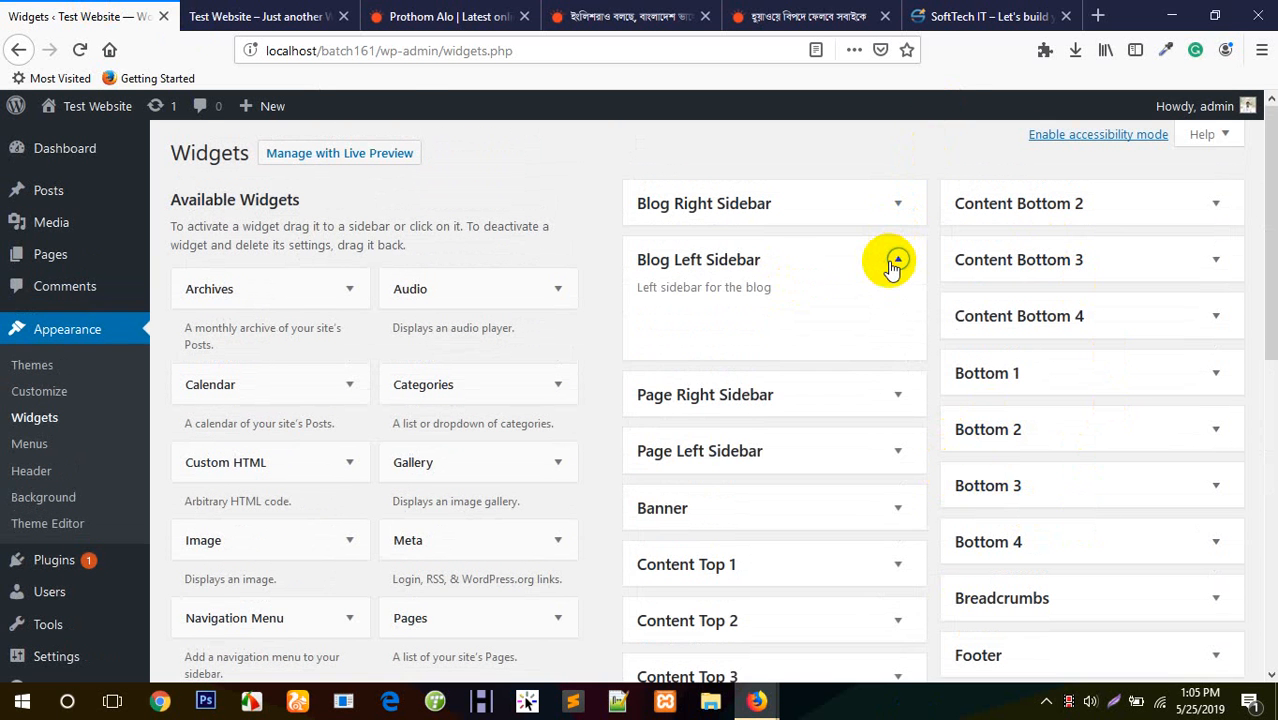
pyautogui.click(892, 262)
pyautogui.click(895, 203)
pyautogui.click(895, 203)
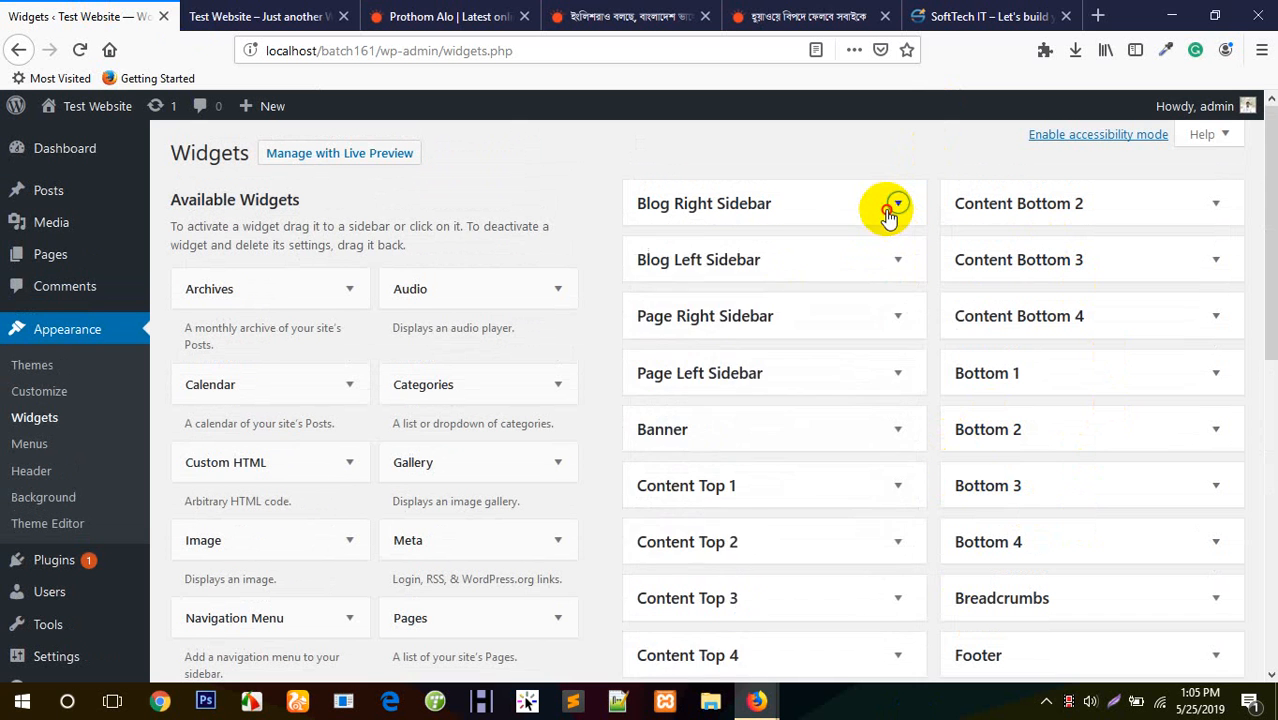
pyautogui.click(895, 203)
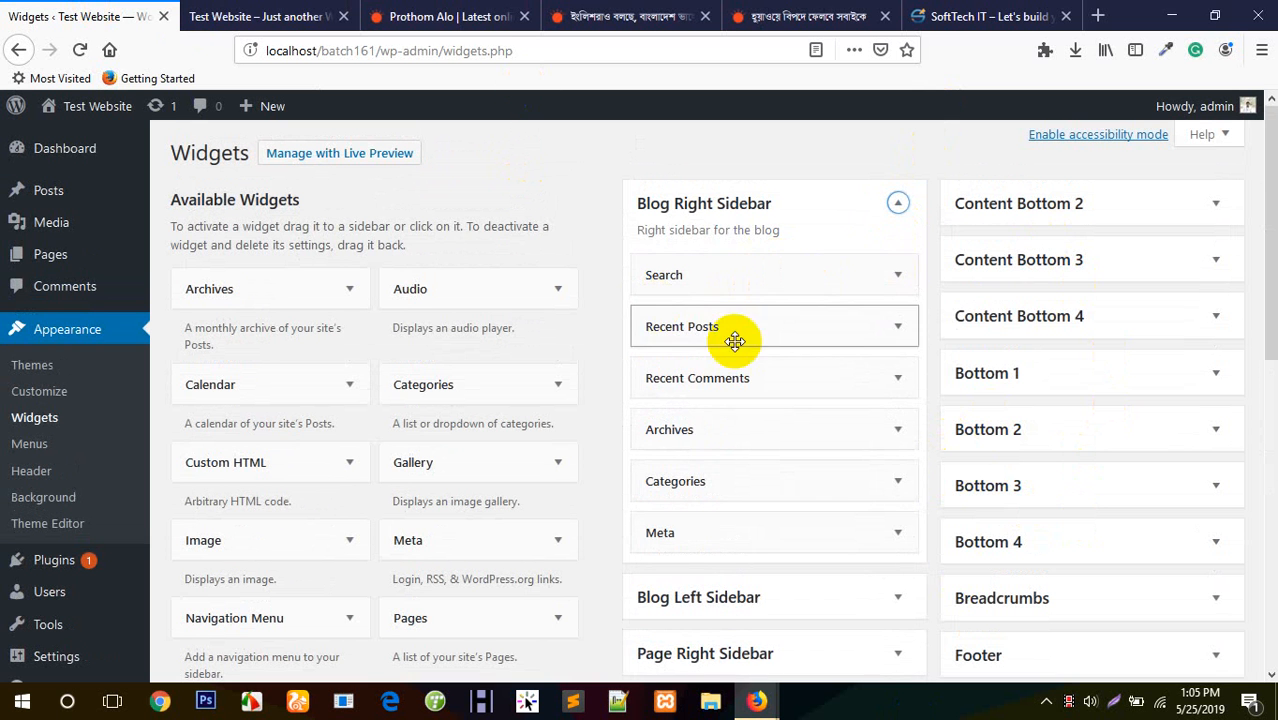
pyautogui.click(893, 281)
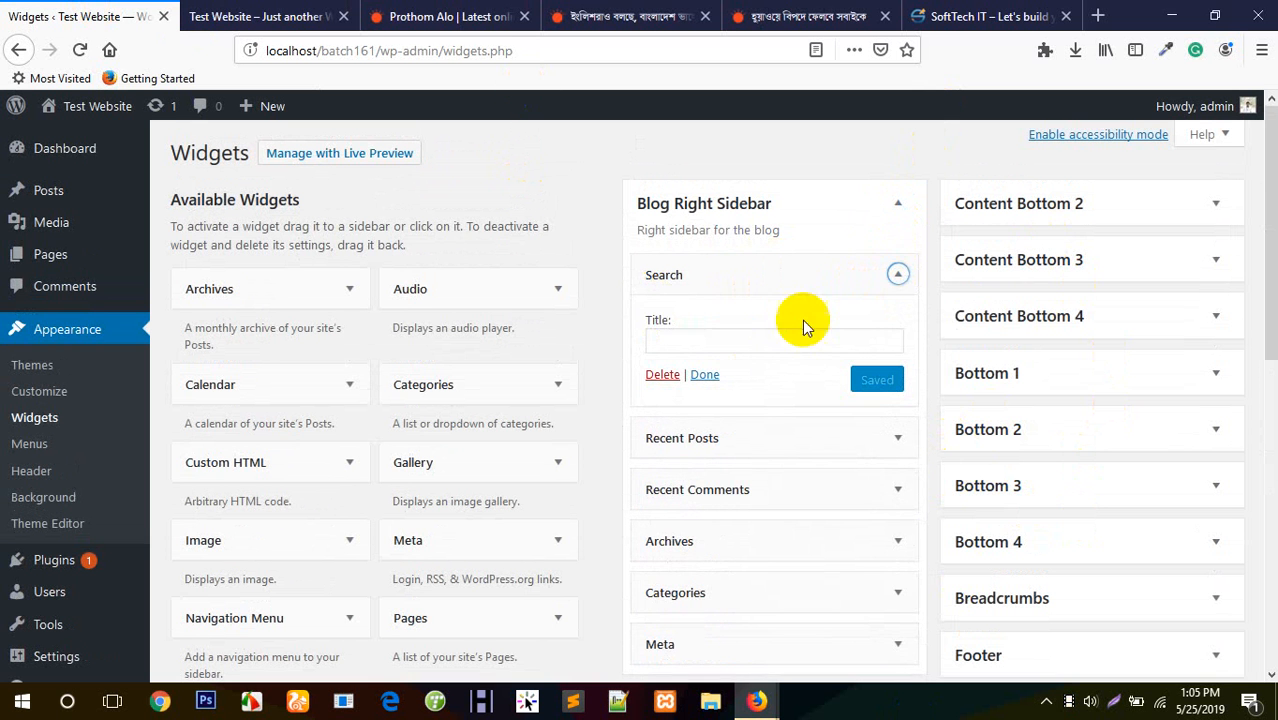
pyautogui.click(660, 376)
# Step: Reload the site's homepage and check the right sidebar for the Search widget's removal
pyautogui.click(300, 14)
pyautogui.click(76, 50)
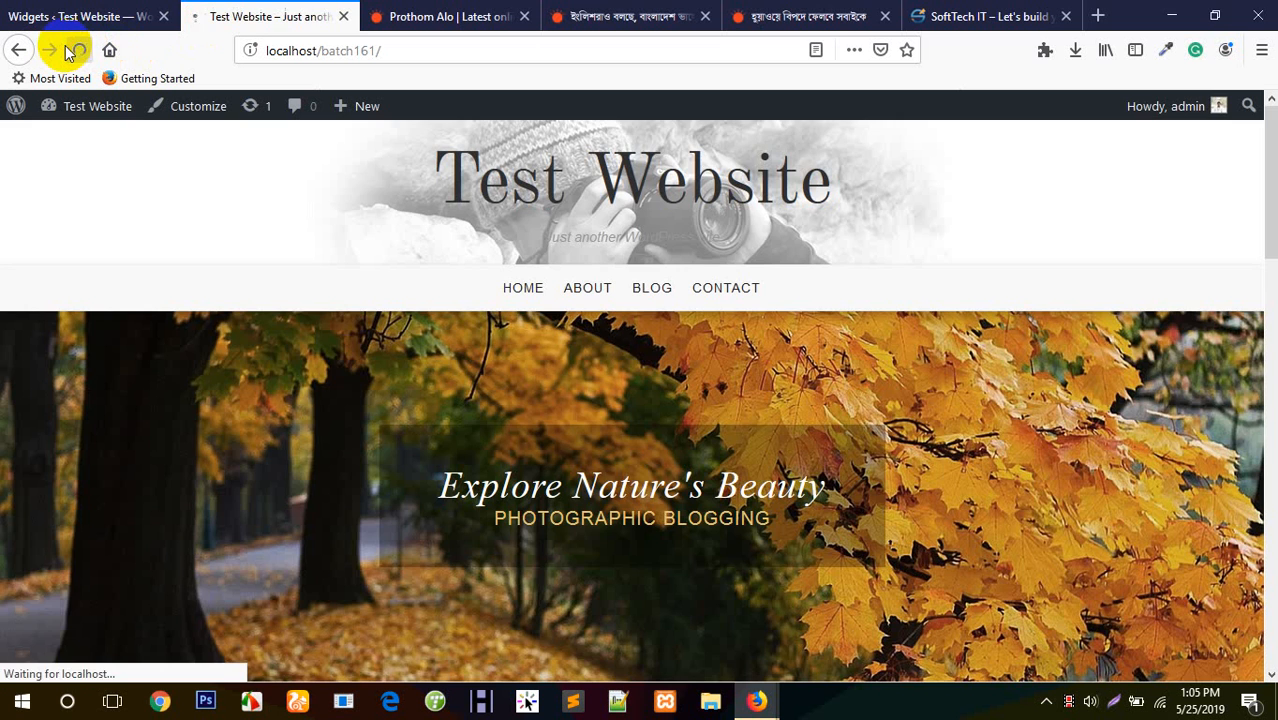
pyautogui.scroll(-8, 434, 377)
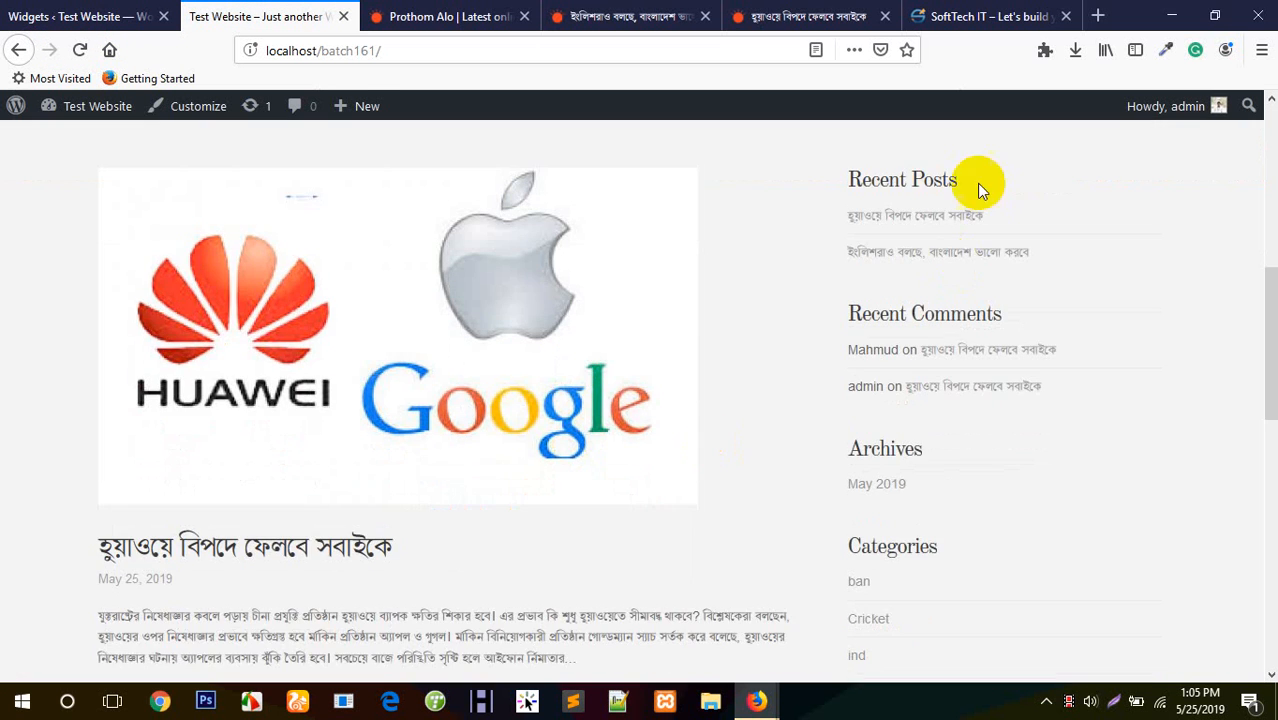
pyautogui.scroll(3, 976, 183)
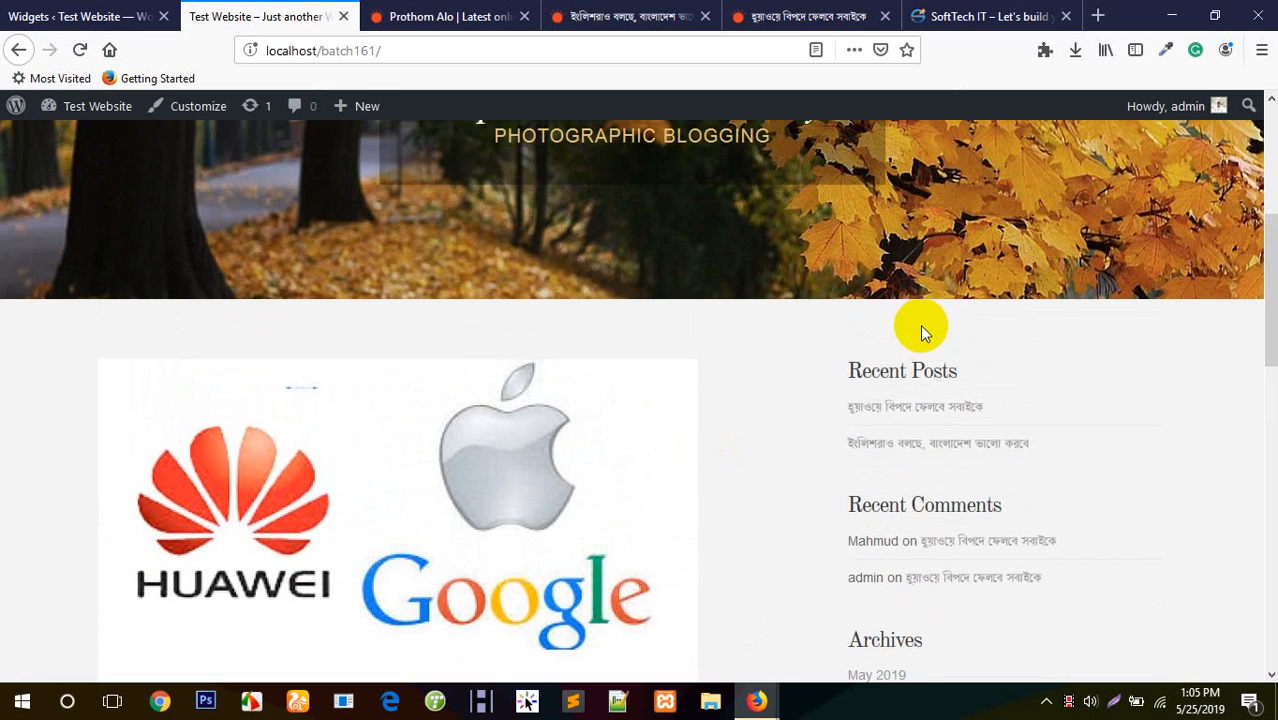
# Step: Add a Calendar widget above Recent Posts in Blog Right Sidebar, title it "Calander", and save it
pyautogui.click(80, 15)
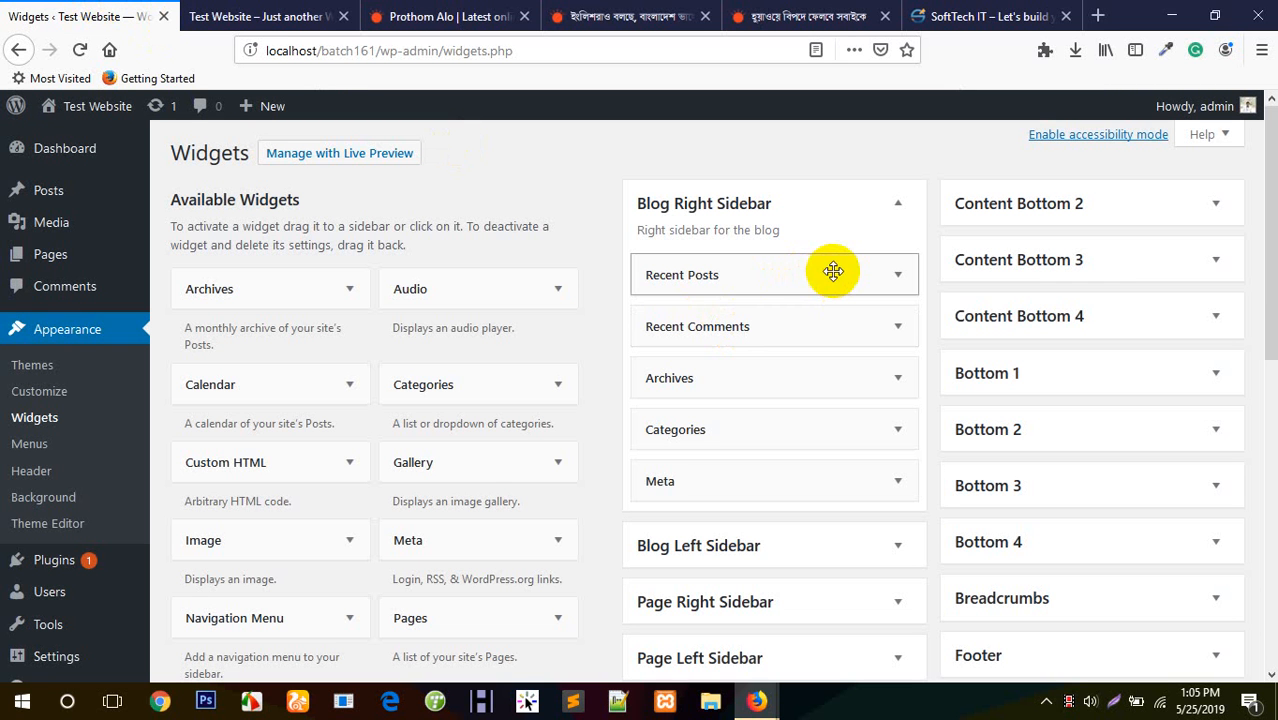
pyautogui.click(320, 386)
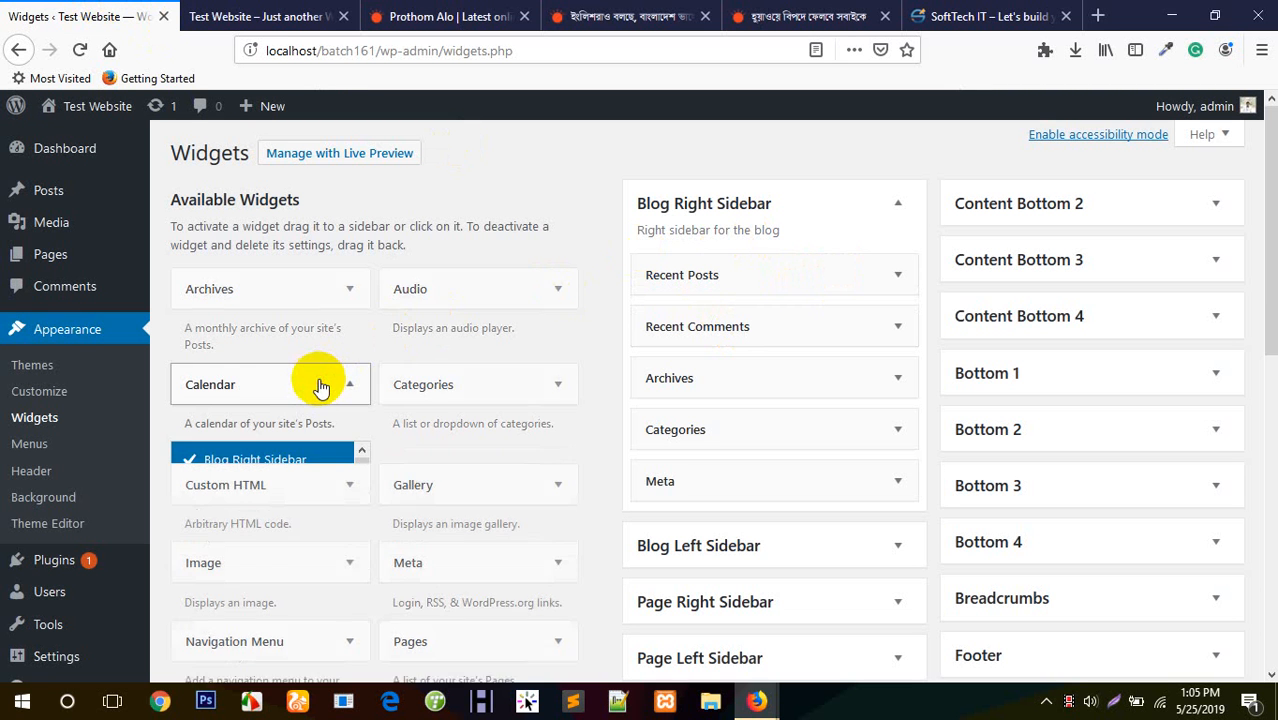
pyautogui.moveTo(228, 381); pyautogui.dragTo(725, 257)
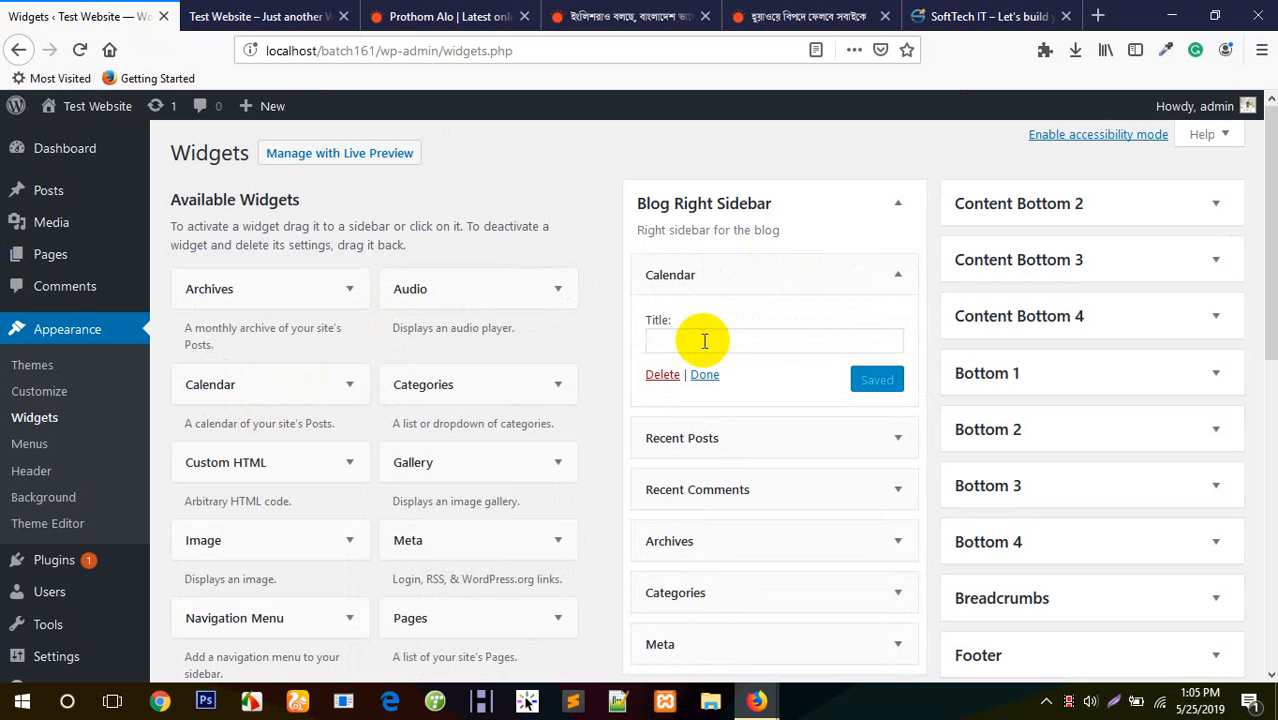
pyautogui.write('Ca')
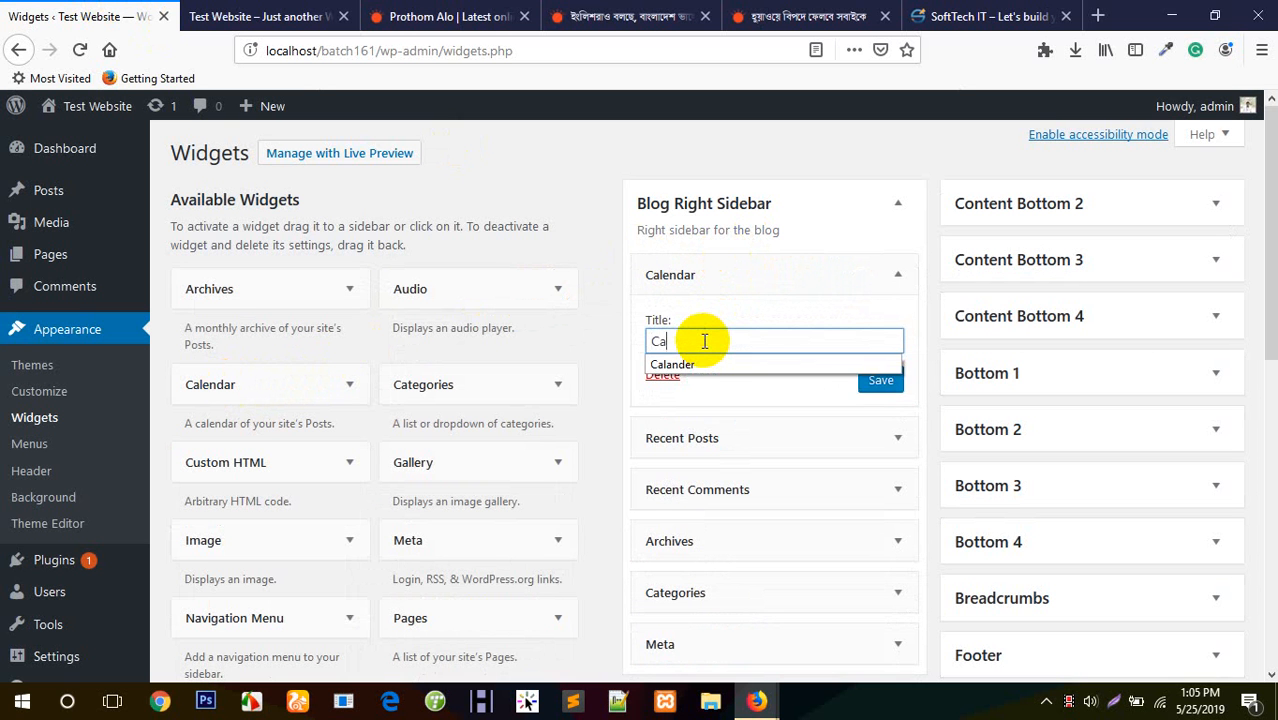
pyautogui.click(690, 364)
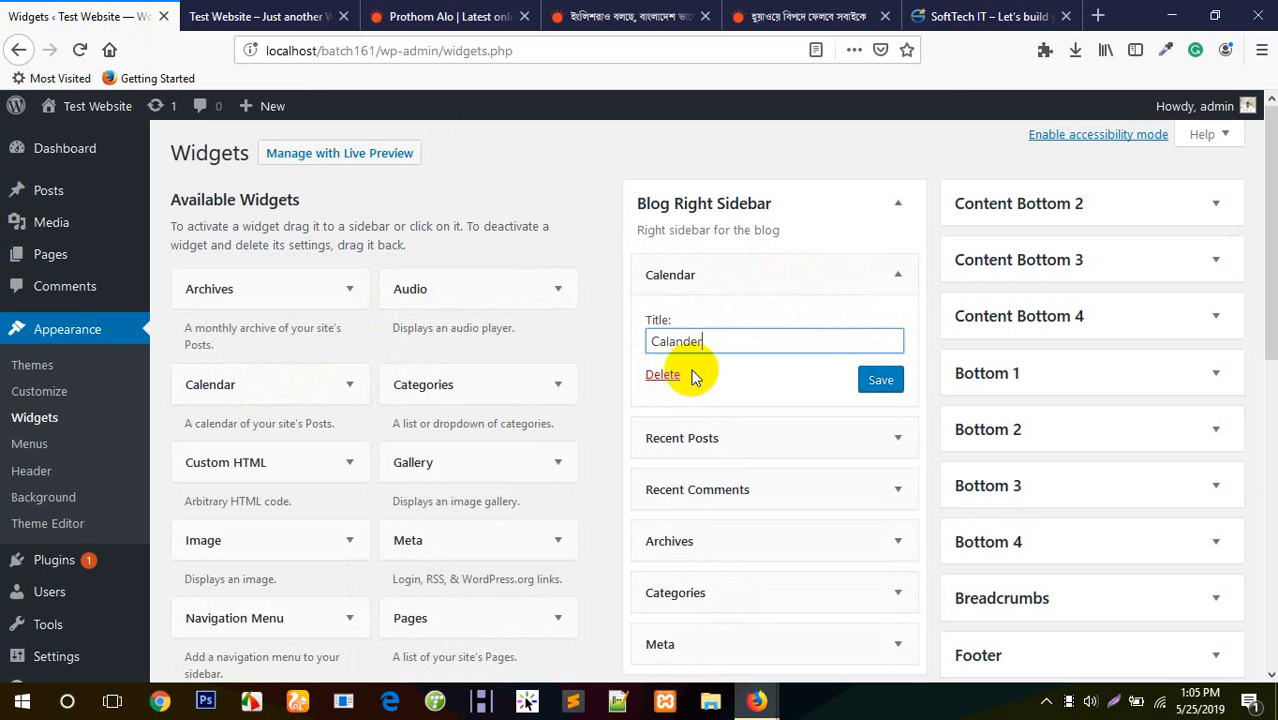
pyautogui.click(870, 380)
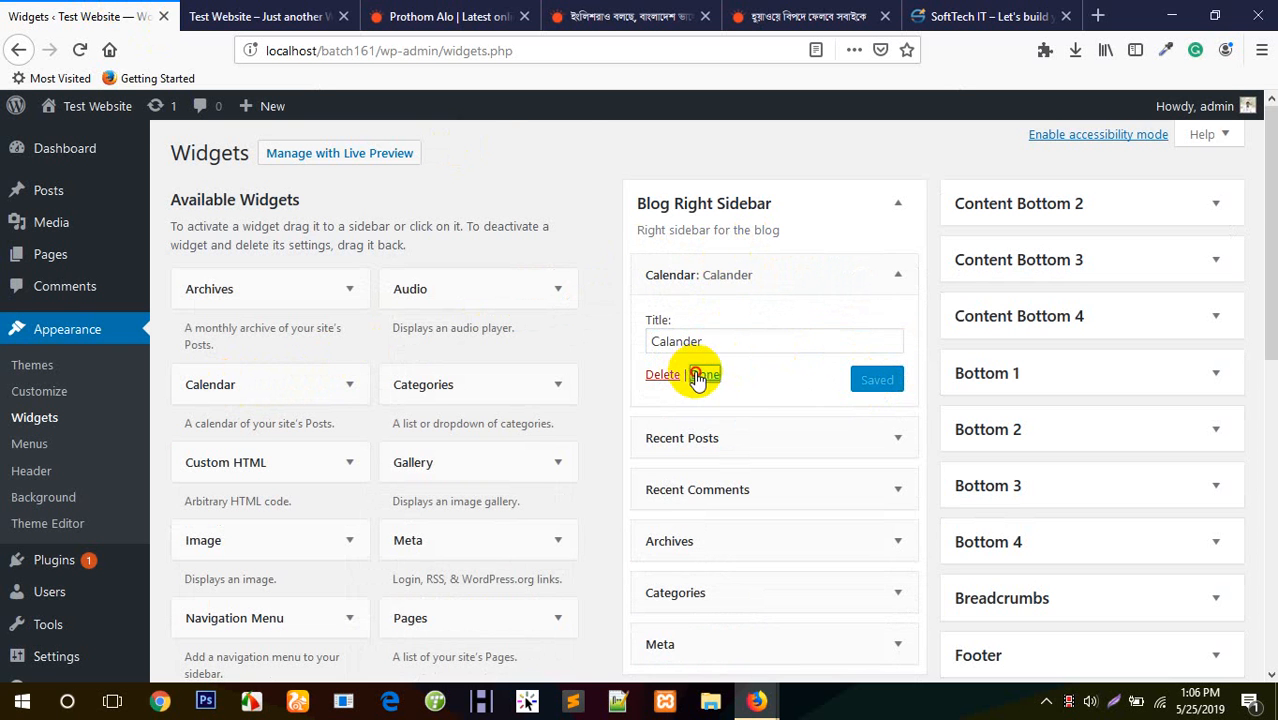
pyautogui.click(697, 378)
# Step: Reload the homepage and examine the calendar in the right sidebar and the rest of the page down to the footer
pyautogui.click(265, 16)
pyautogui.click(79, 50)
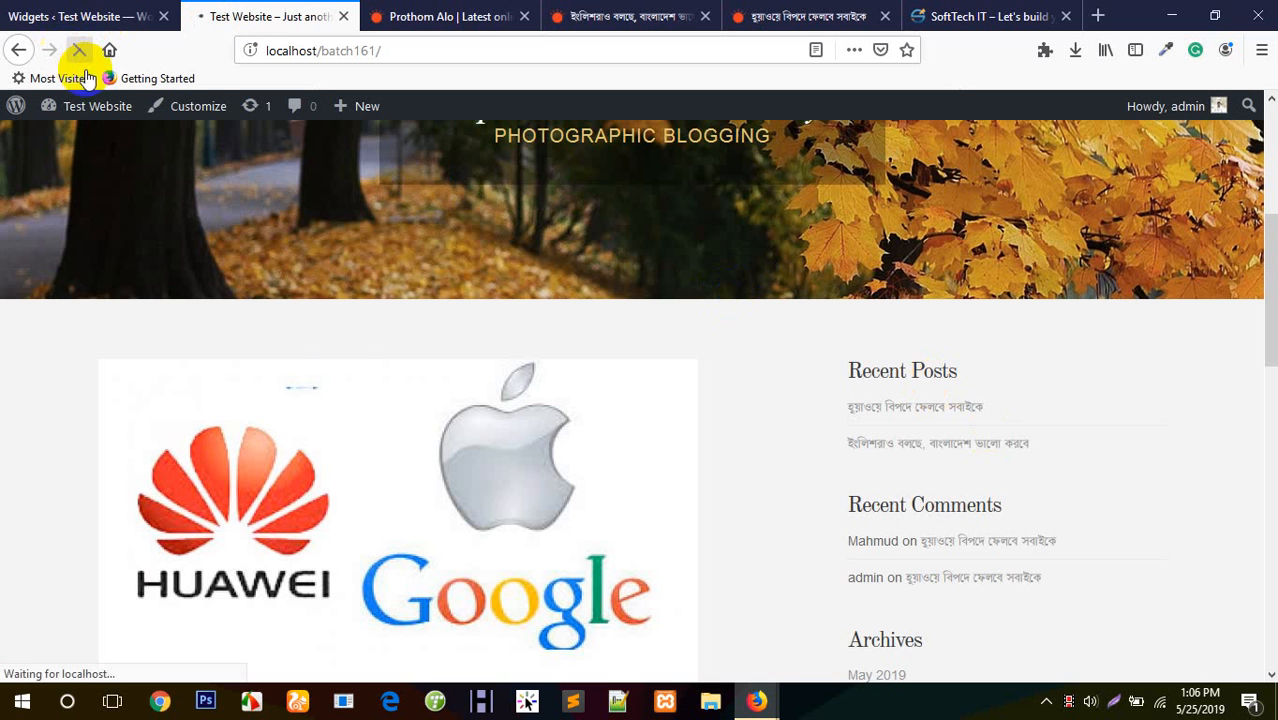
pyautogui.scroll(-6, 740, 423)
pyautogui.scroll(4, 740, 423)
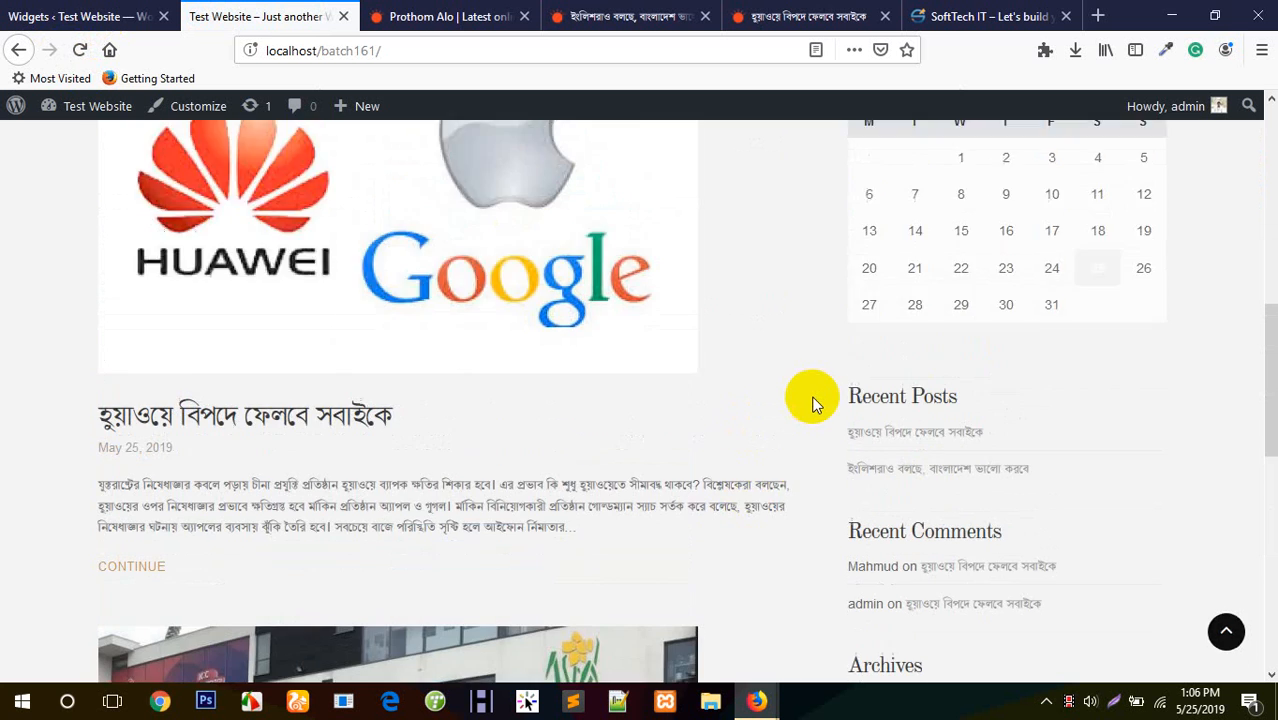
pyautogui.scroll(3, 812, 403)
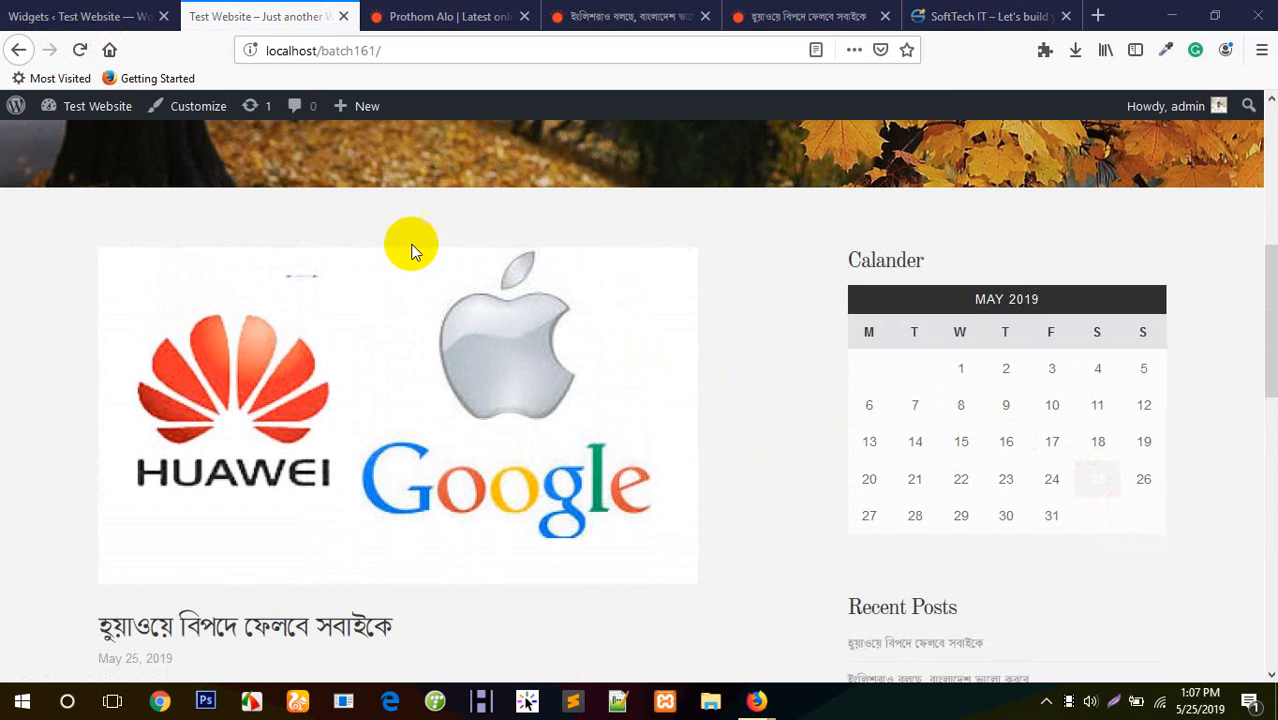
pyautogui.click(80, 16)
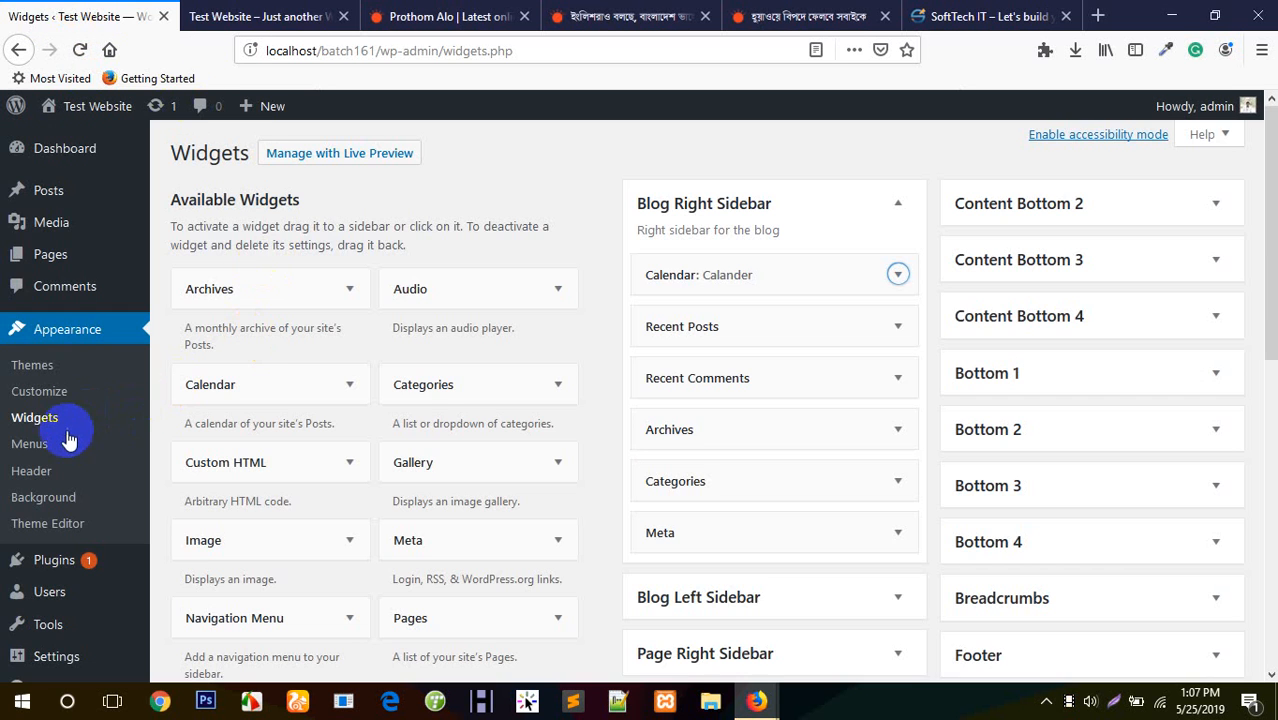
pyautogui.hotkey('ctrl', 'Tab')
pyautogui.scroll(-10, 975, 326)
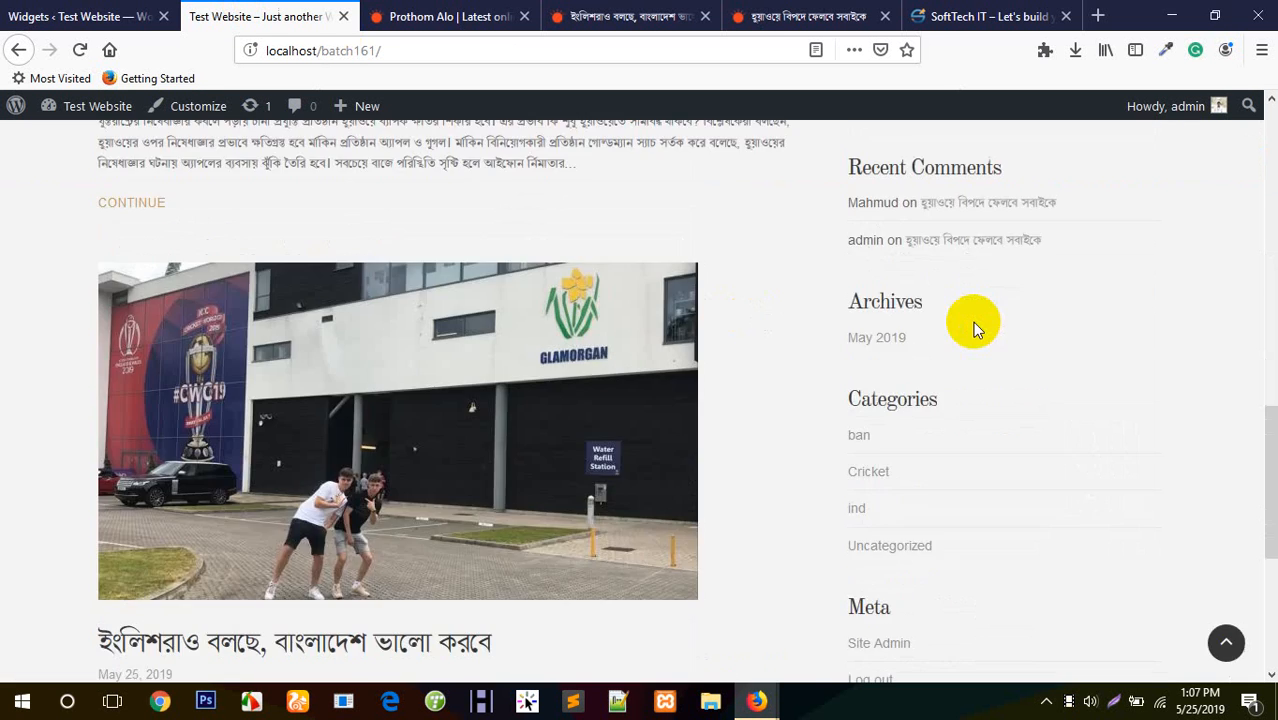
# Step: Add a Search widget to the Footer widget area, leaving its title empty
pyautogui.click(120, 16)
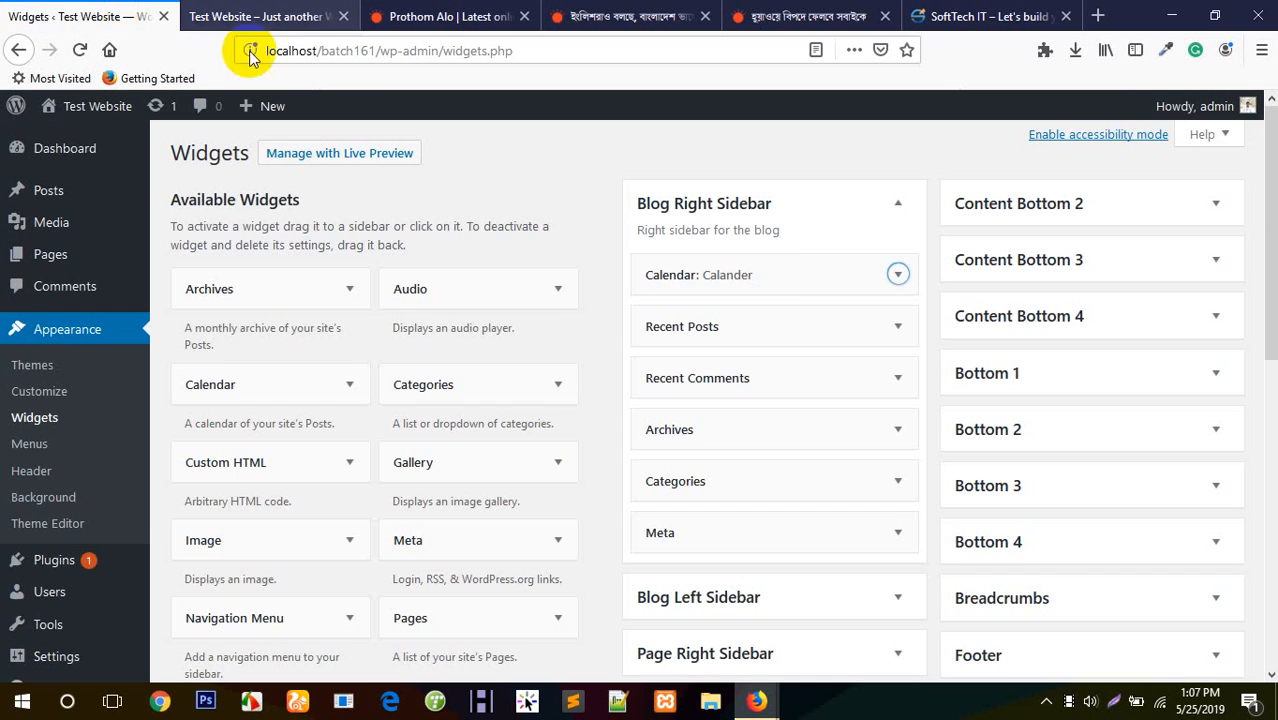
pyautogui.scroll(-3, 1030, 432)
pyautogui.click(1090, 366)
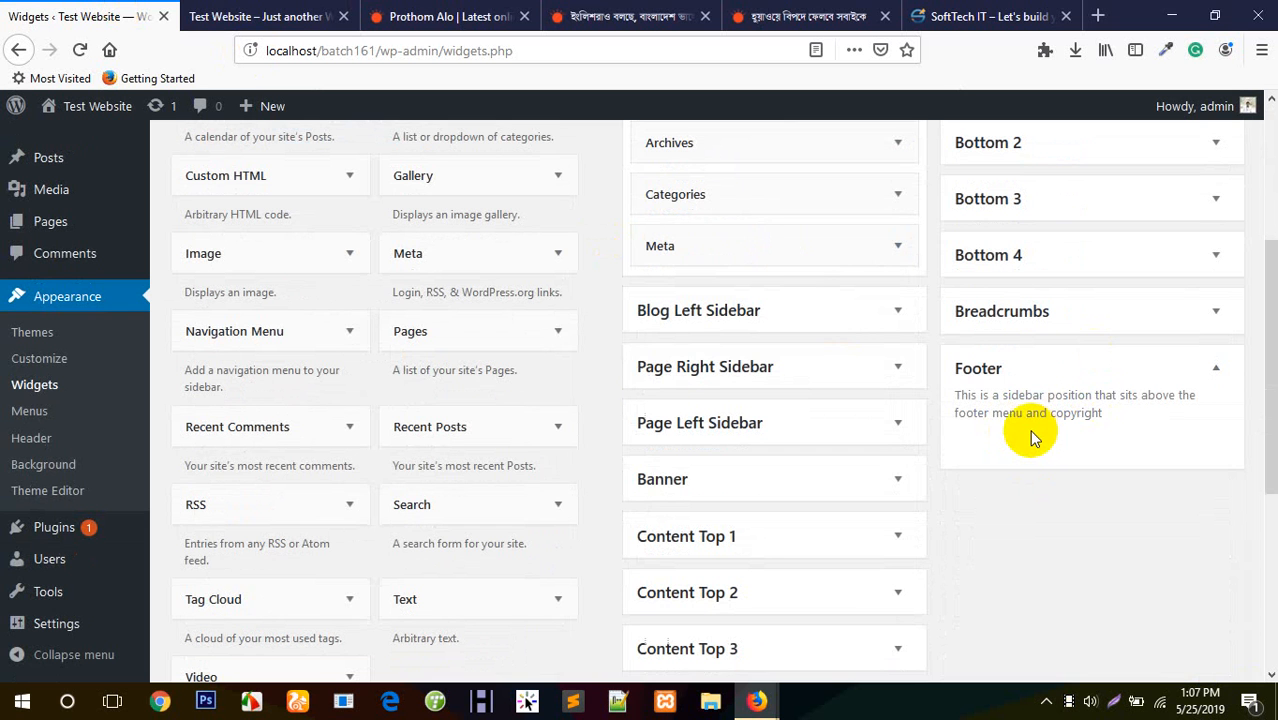
pyautogui.moveTo(365, 502); pyautogui.dragTo(1055, 397)
pyautogui.click(1050, 522)
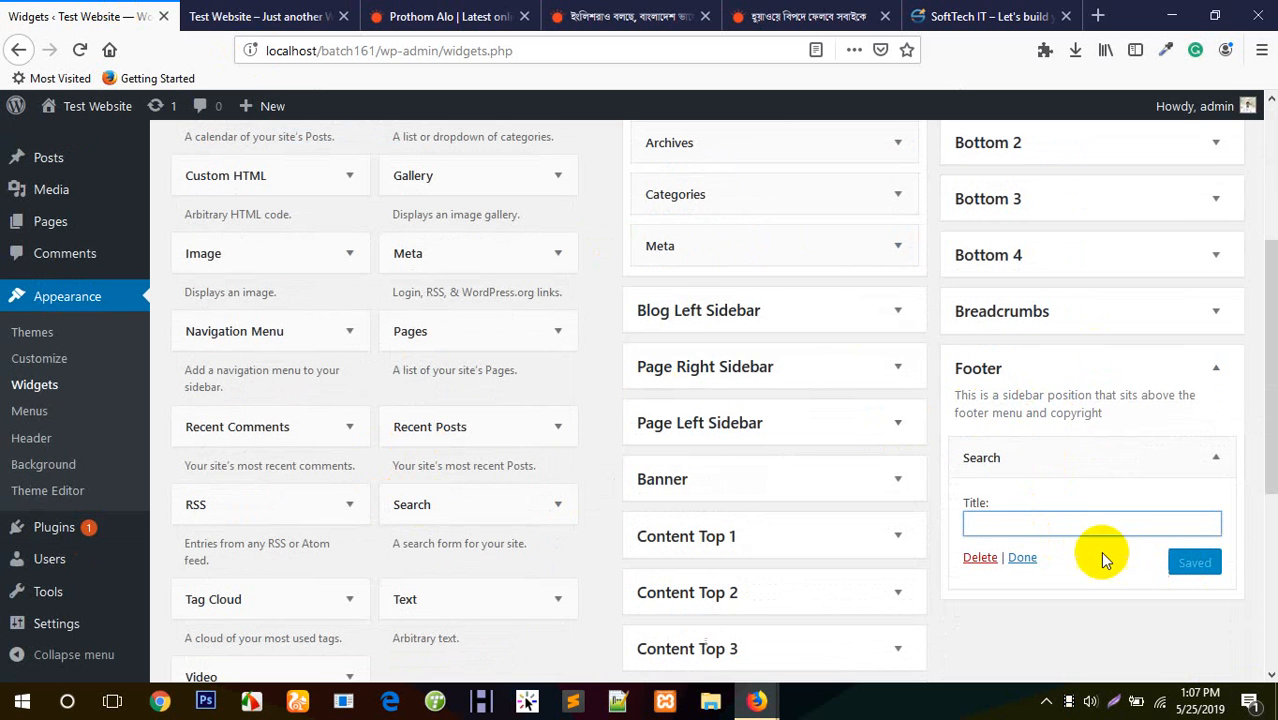
pyautogui.click(1021, 557)
# Step: Reload the homepage, check the footer for the search form, and return to the Widgets page
pyautogui.click(240, 10)
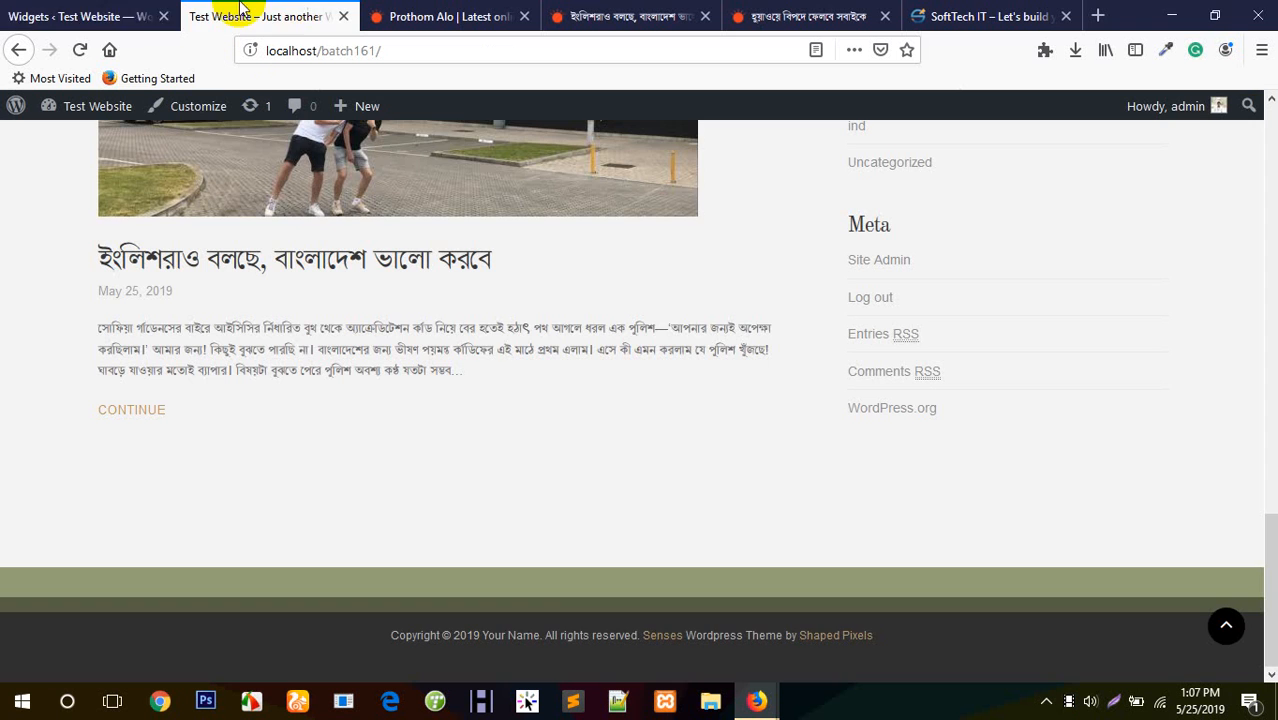
pyautogui.click(80, 50)
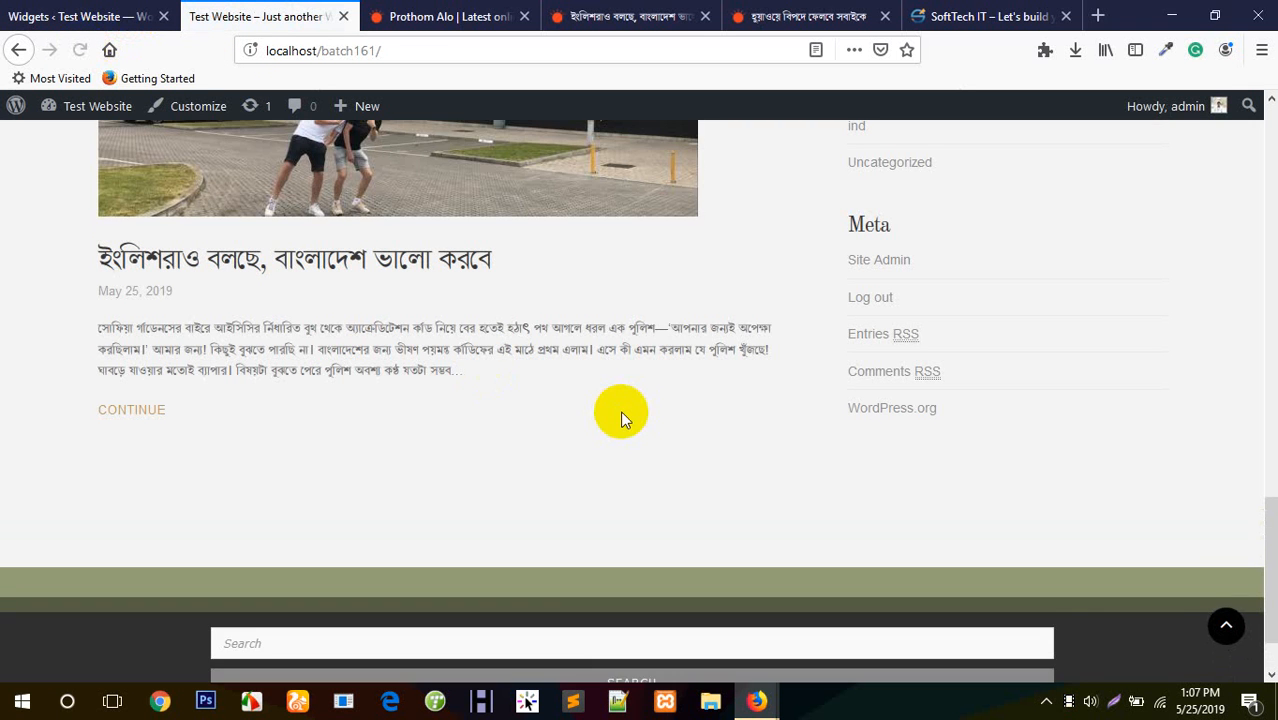
pyautogui.scroll(-2, 620, 410)
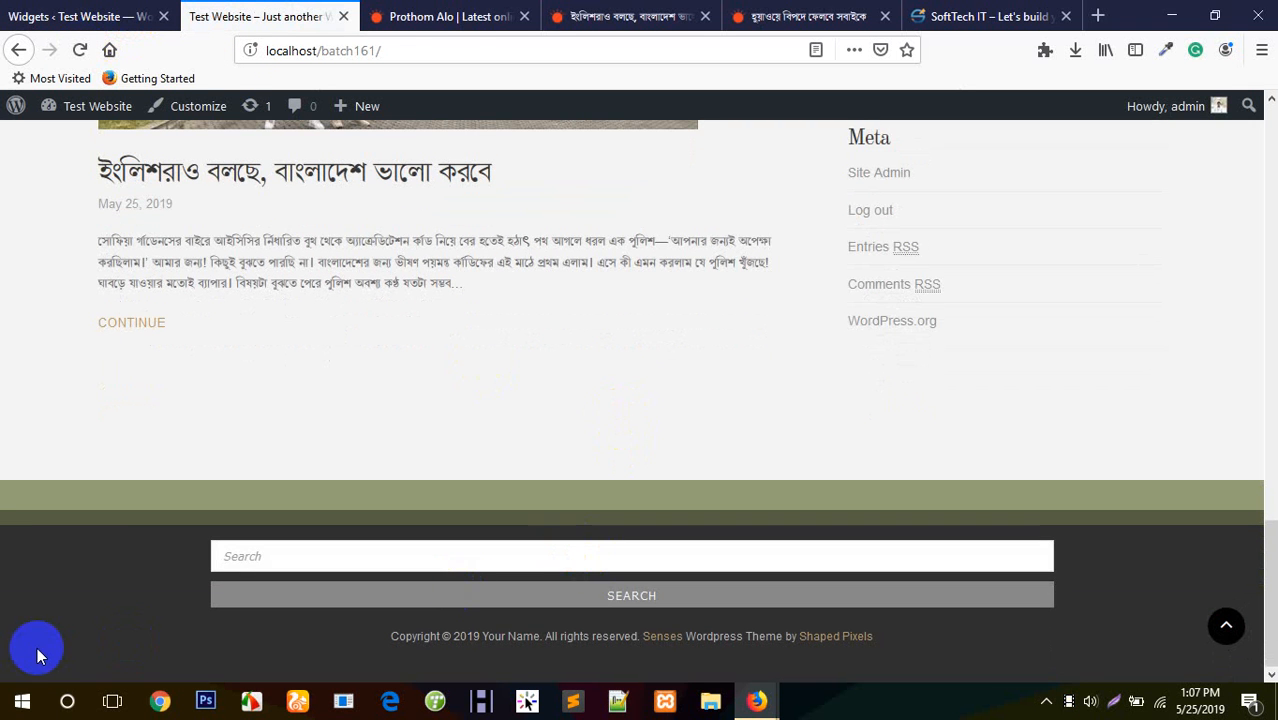
pyautogui.hotkey('ctrl', 'shift', 'Tab')
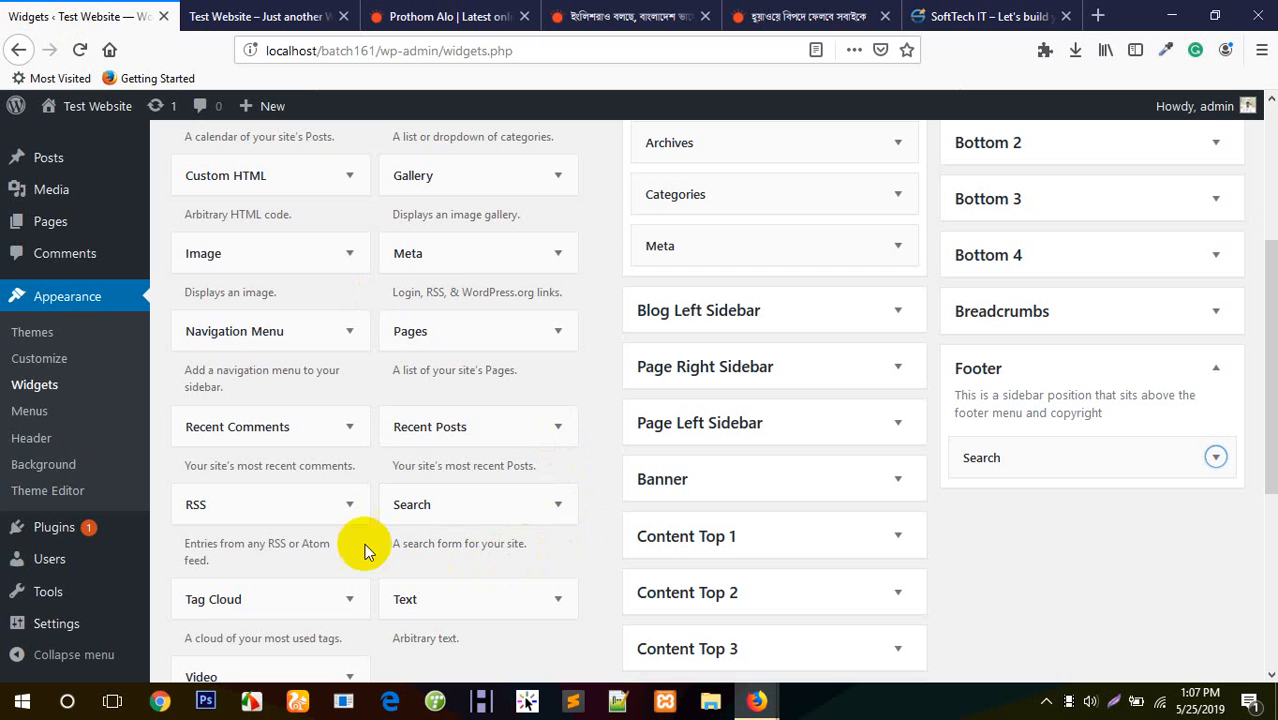
# Step: Add a Tag Cloud widget below Search in the Footer widget area, save it untitled with the Tags taxonomy, and collapse it
pyautogui.moveTo(262, 597); pyautogui.dragTo(1070, 500)
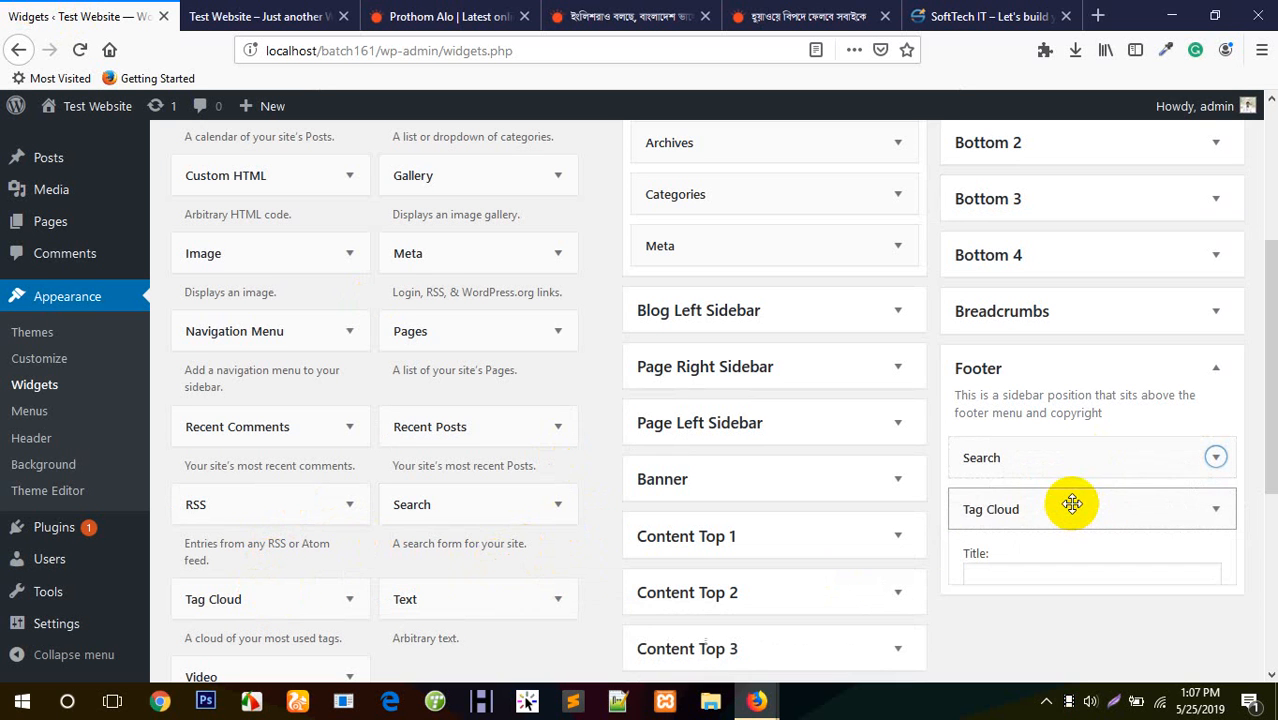
pyautogui.scroll(-2, 1190, 597)
pyautogui.click(1193, 611)
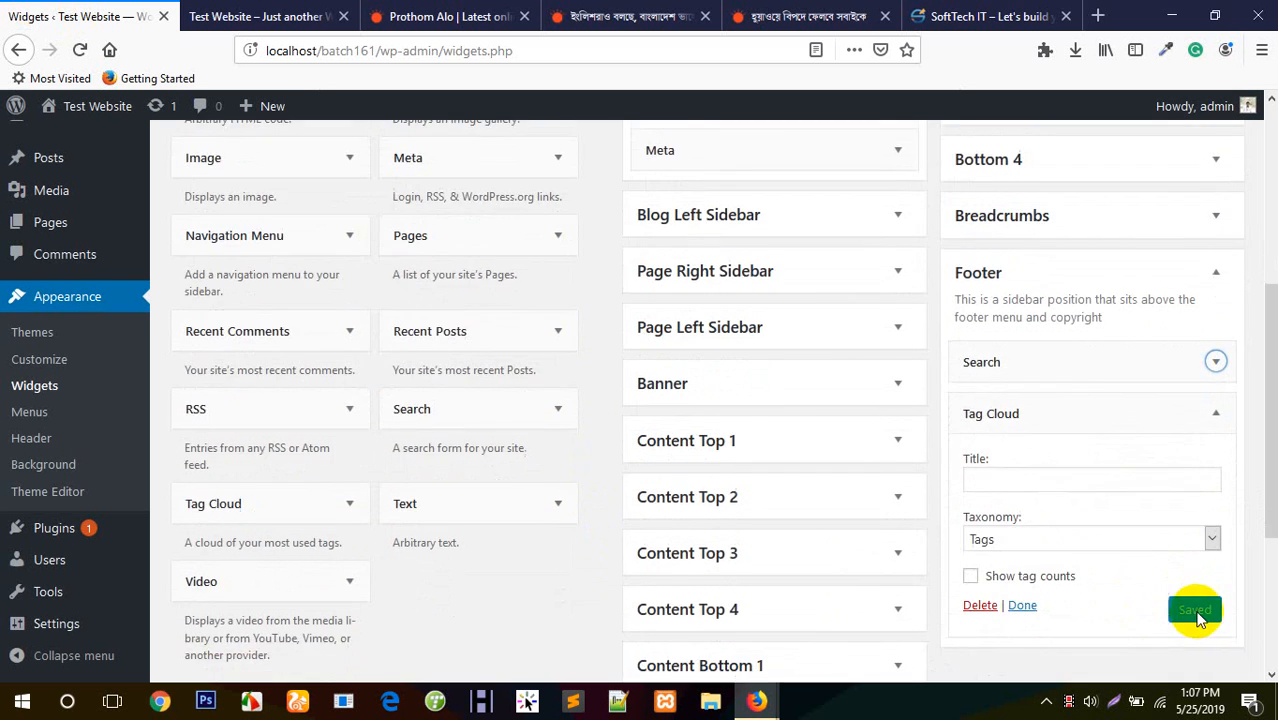
pyautogui.click(1020, 606)
# Step: Add an untitled Calendar widget between Search and Tag Cloud in the Footer widget area and finish editing it
pyautogui.scroll(4, 250, 434)
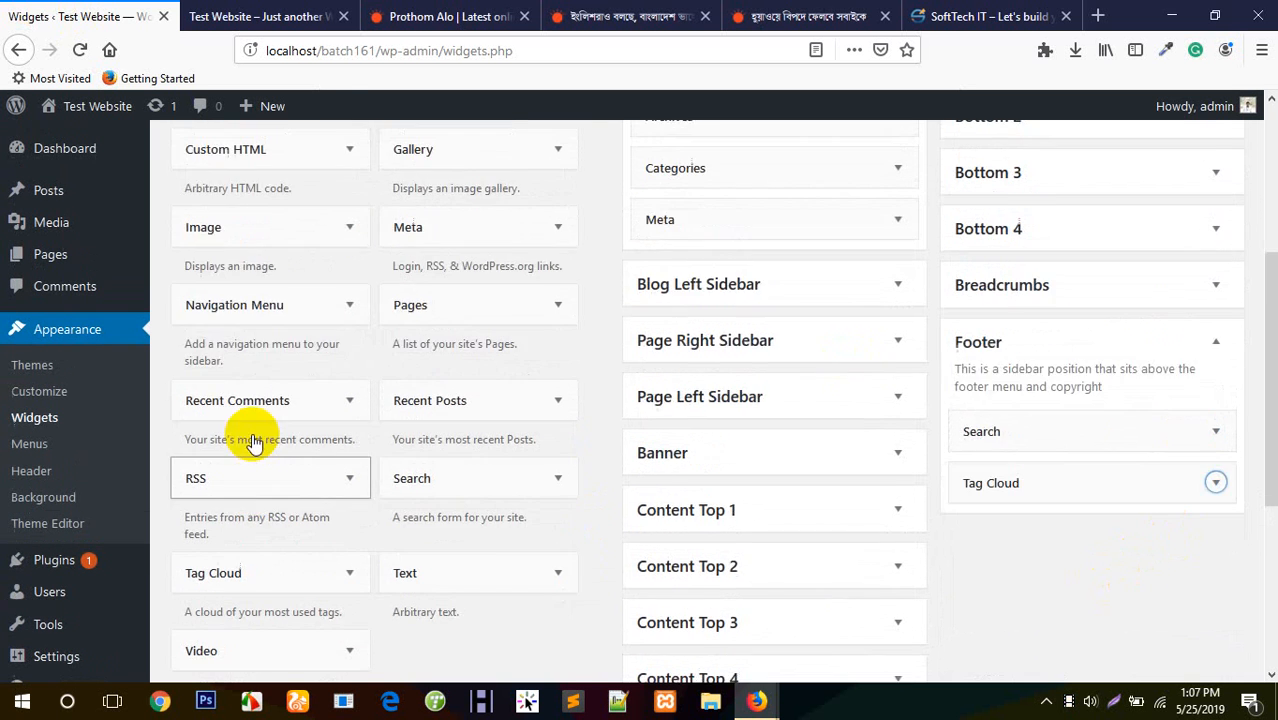
pyautogui.scroll(4, 442, 306)
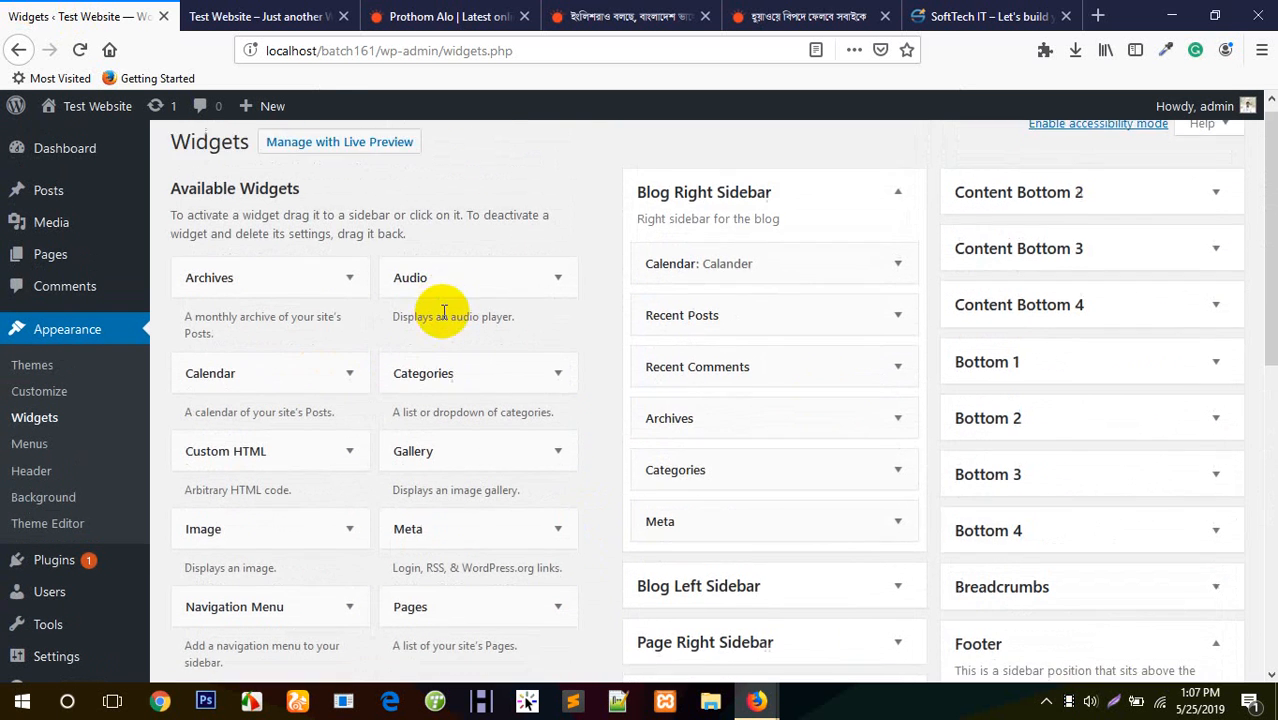
pyautogui.moveTo(253, 399); pyautogui.dragTo(1060, 506)
pyautogui.click(1022, 608)
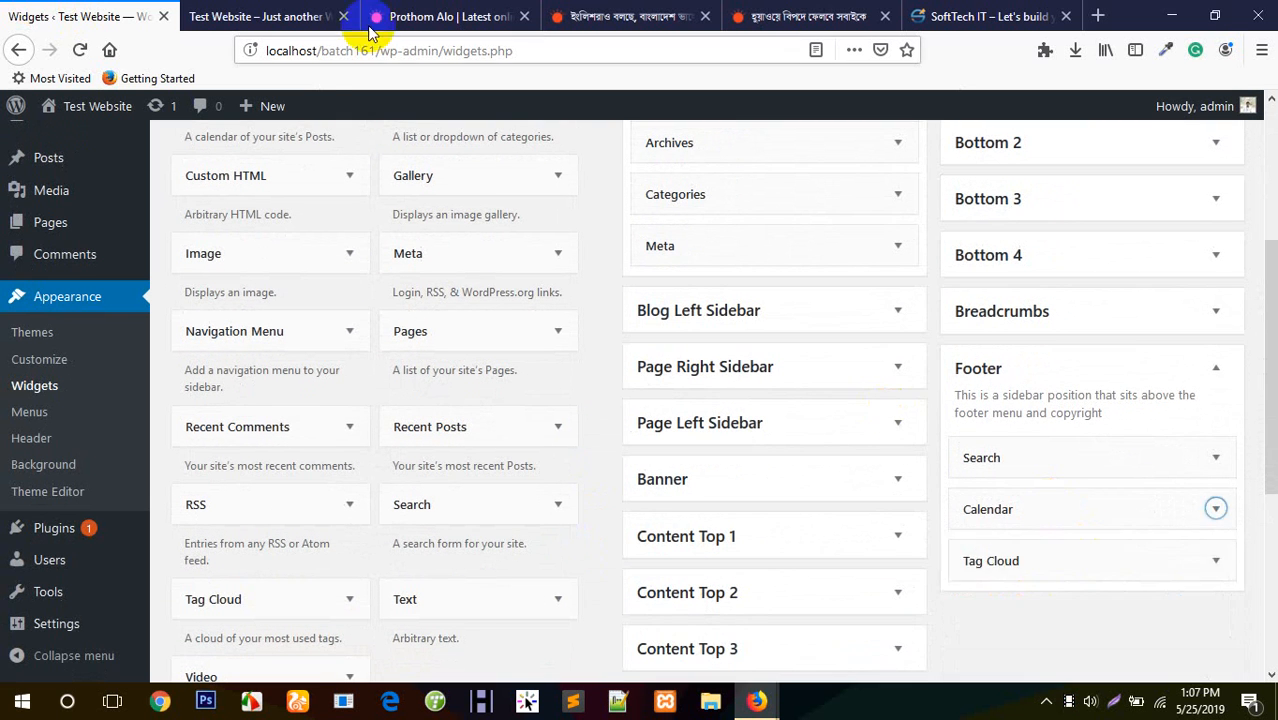
# Step: Reload the homepage, check the search form, calendar and tags in the footer, and return to the Widgets page
pyautogui.click(268, 16)
pyautogui.click(80, 50)
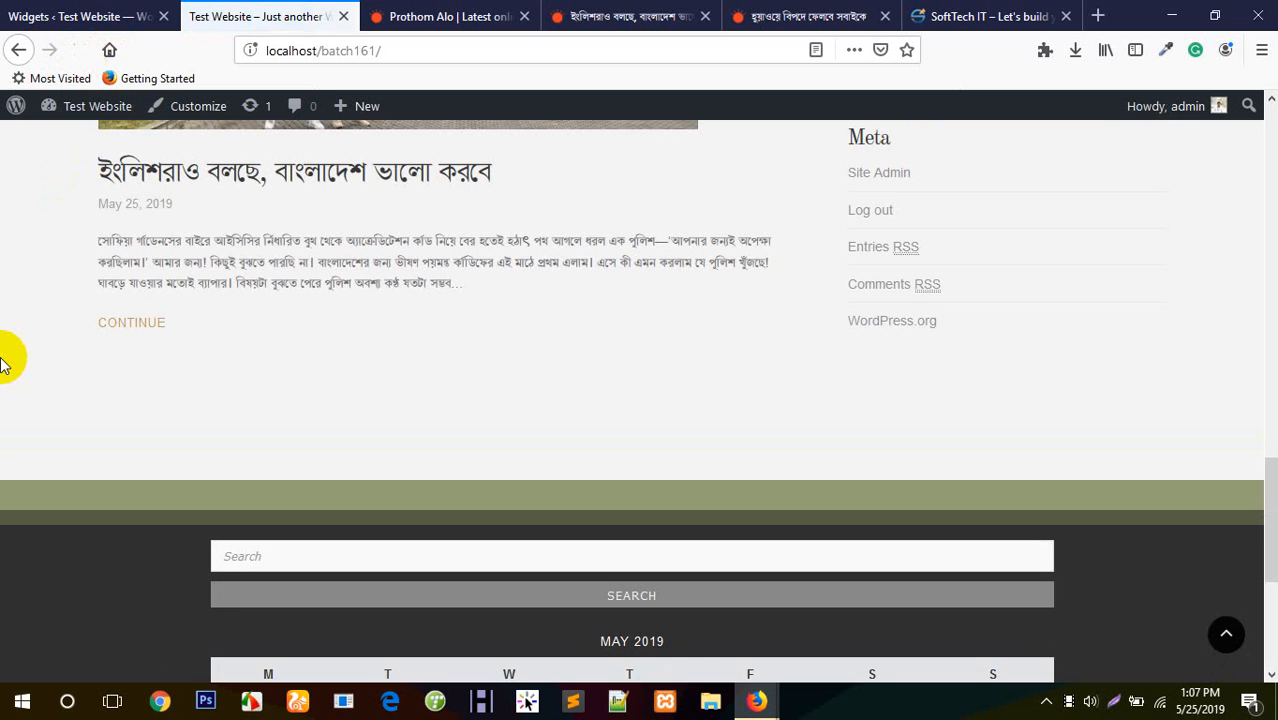
pyautogui.scroll(-5, 9, 356)
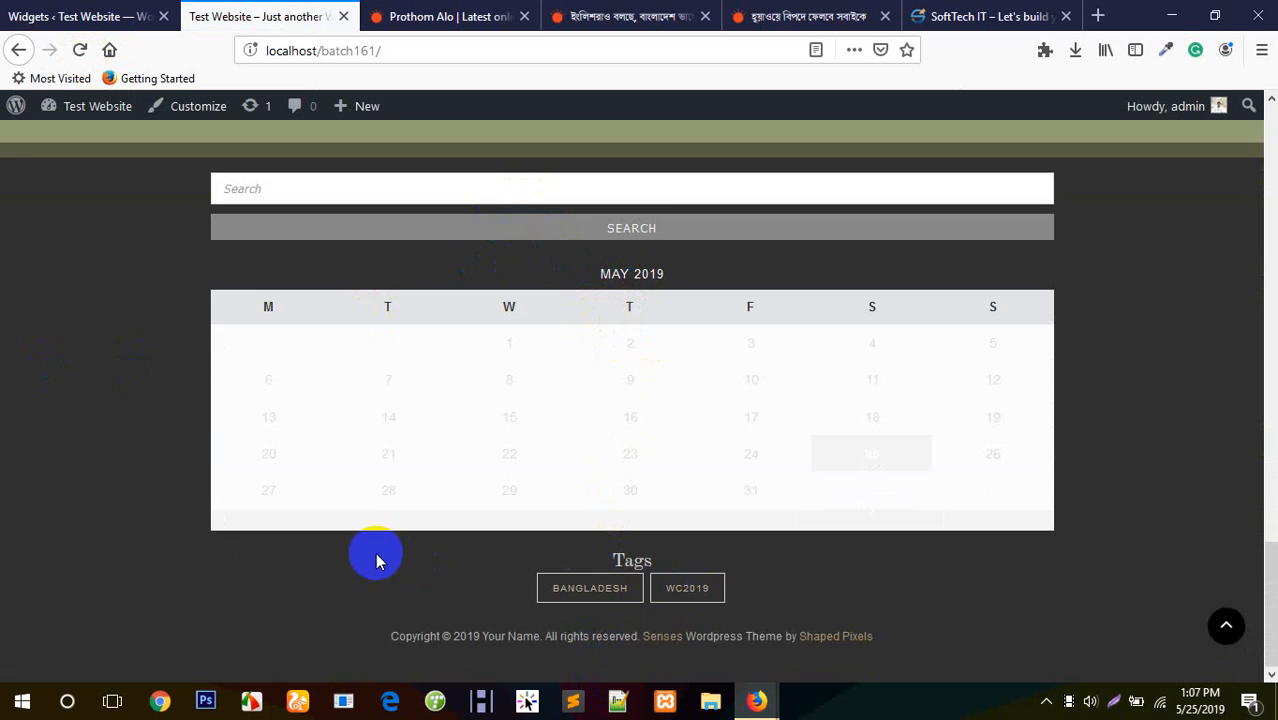
pyautogui.scroll(2, 400, 470)
pyautogui.click(452, 378)
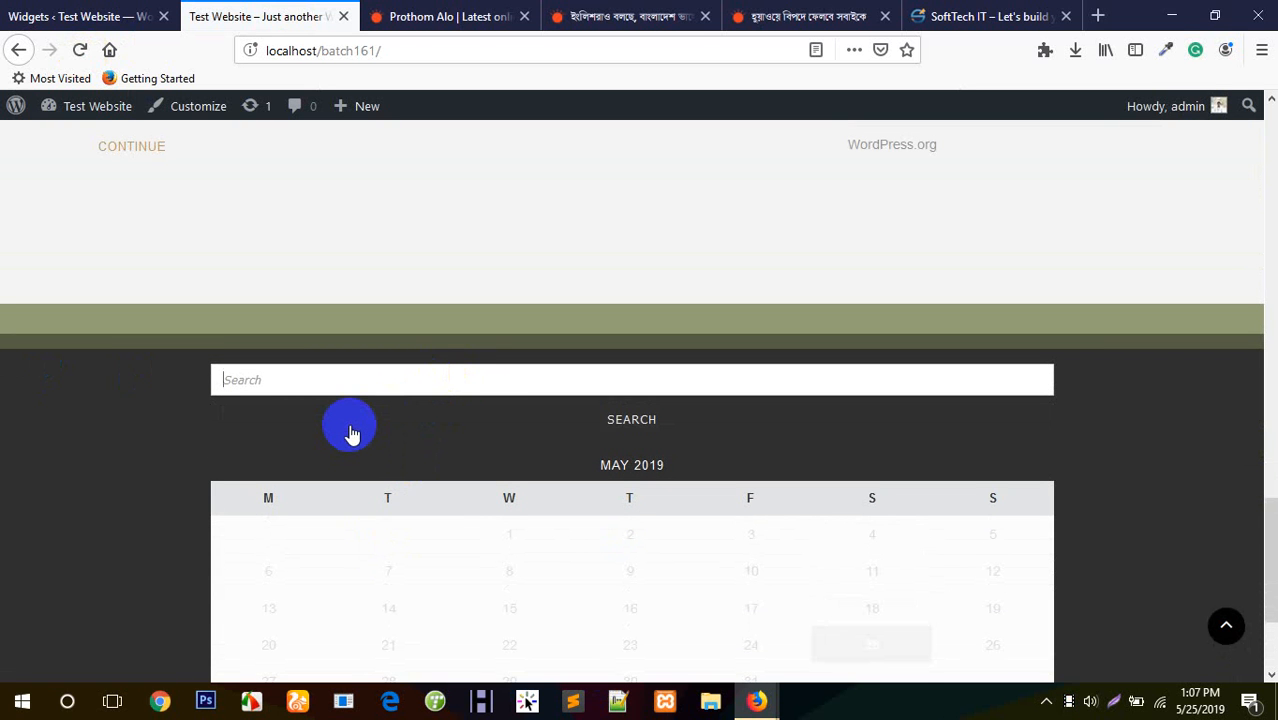
pyautogui.click(80, 16)
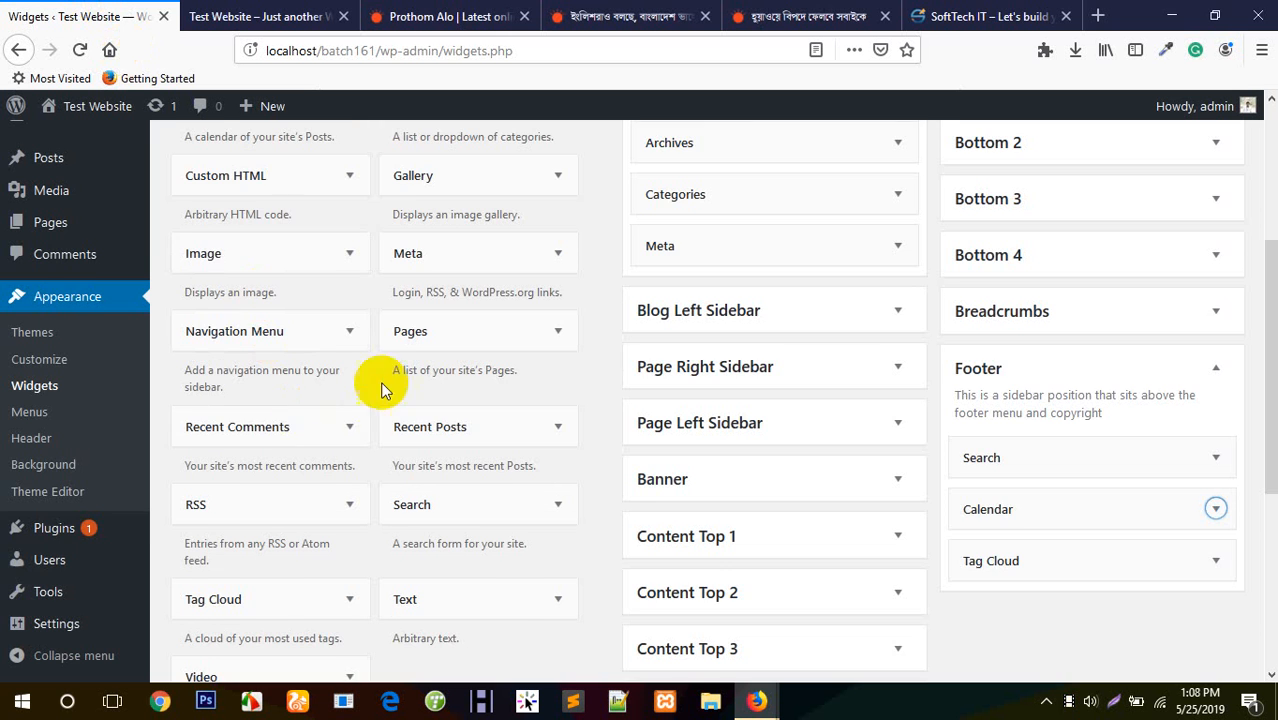
# Step: Look through the available and inactive widgets, and review the menu items and settings on the Menus page
pyautogui.scroll(2, 380, 390)
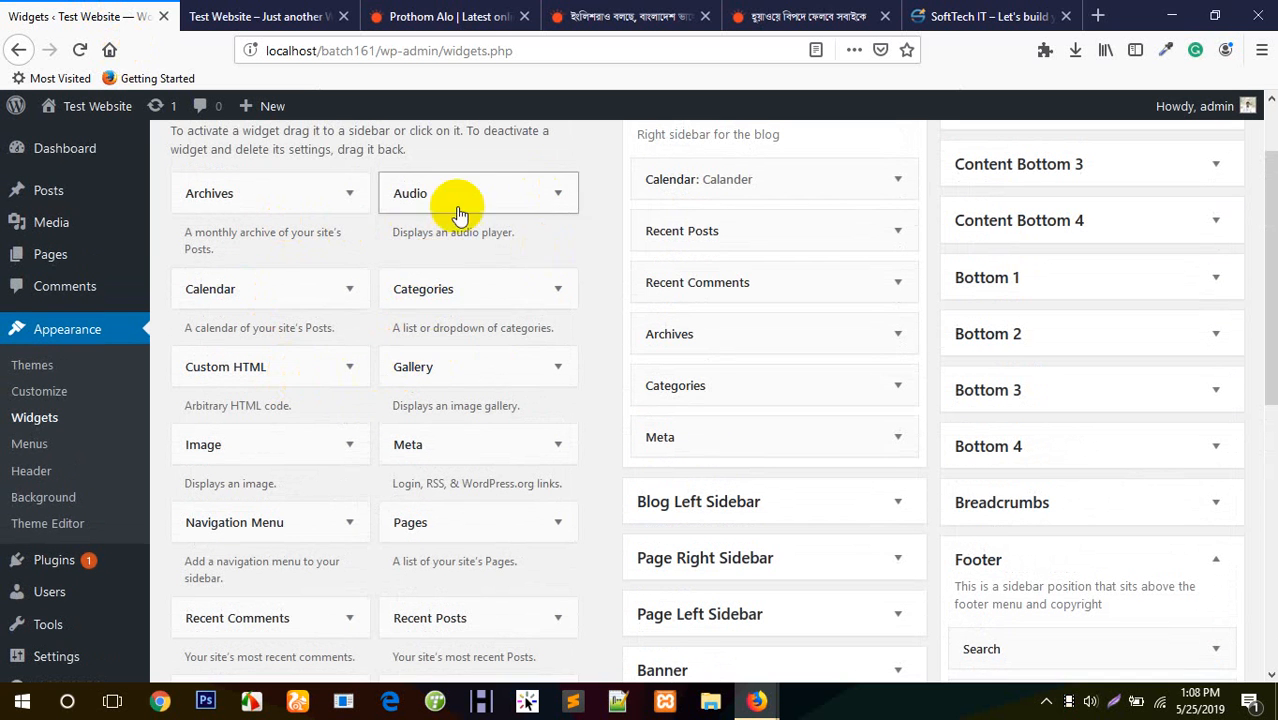
pyautogui.scroll(-2, 305, 383)
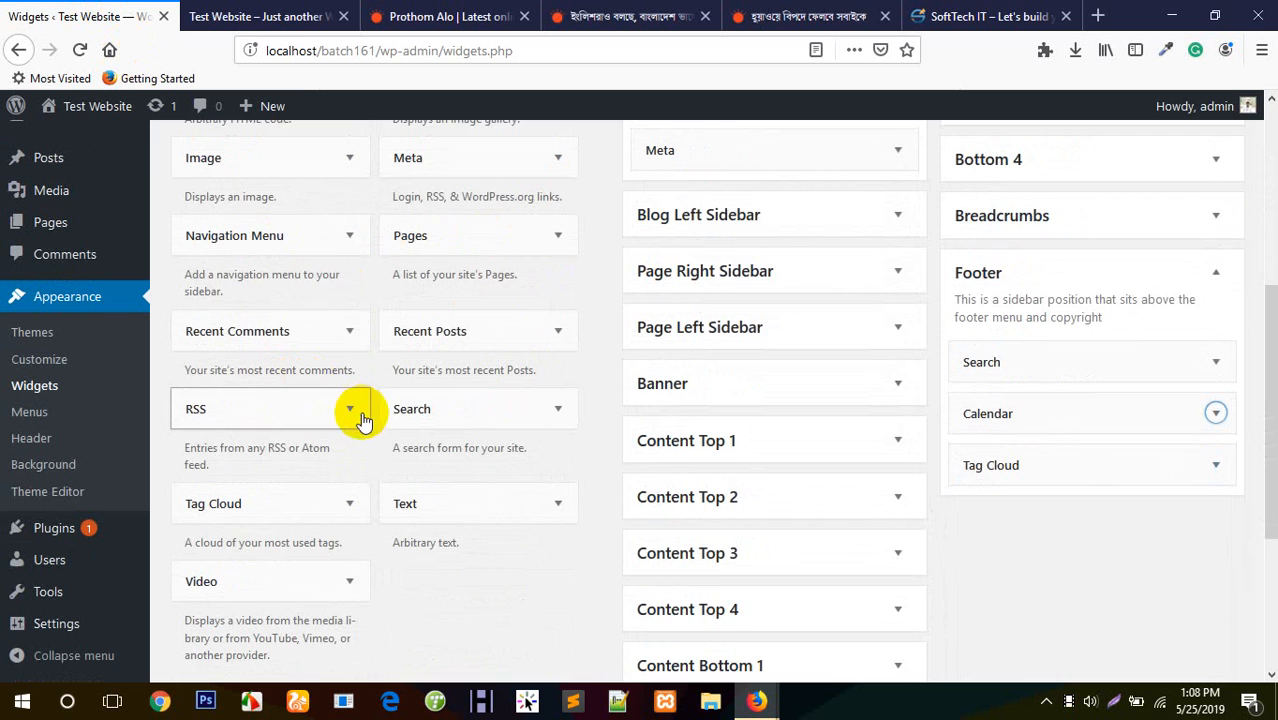
pyautogui.scroll(-3, 300, 580)
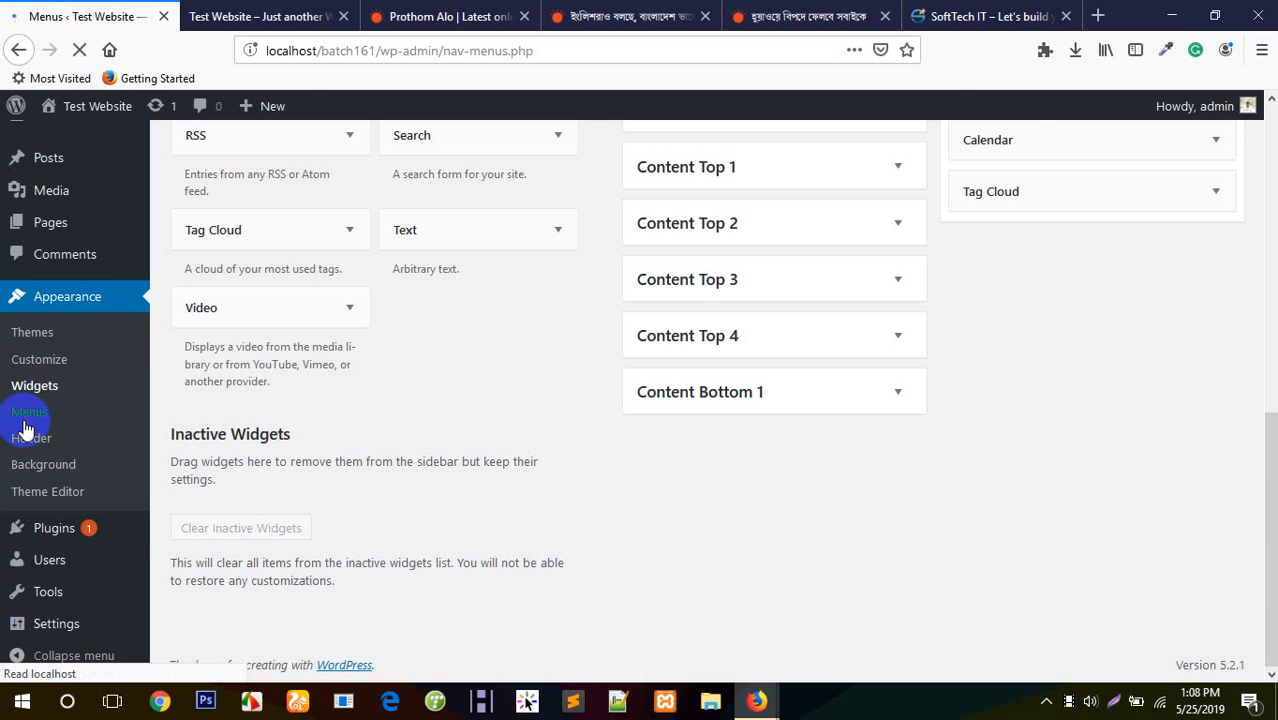
pyautogui.scroll(-3, 579, 459)
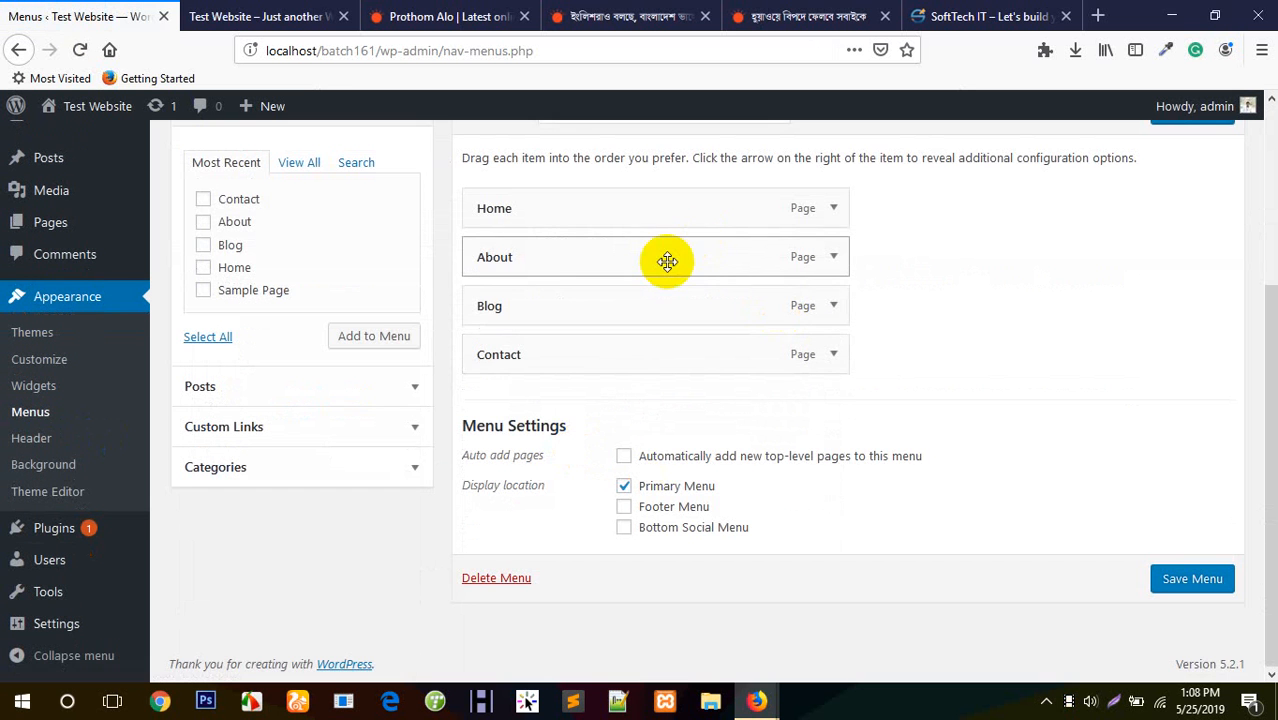
# Step: Open the Header Image customizer and look over the site preview
pyautogui.click(31, 440)
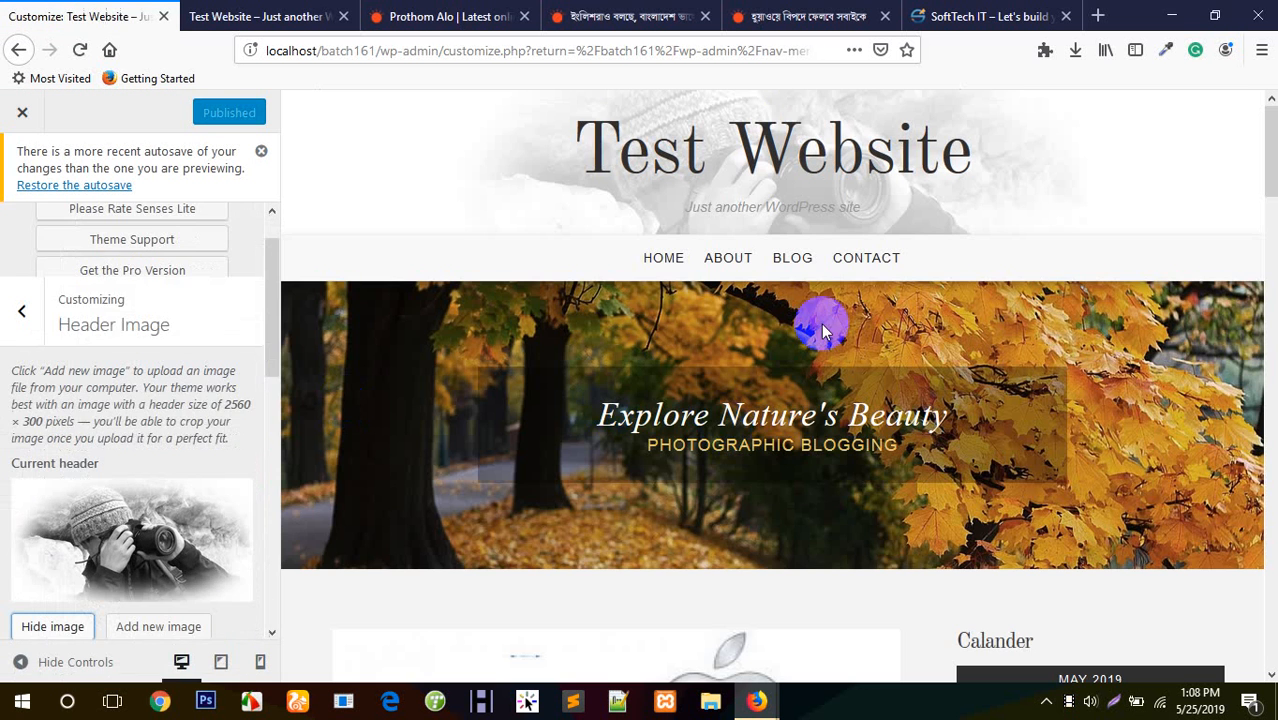
pyautogui.scroll(-3, 124, 468)
pyautogui.scroll(5, 124, 468)
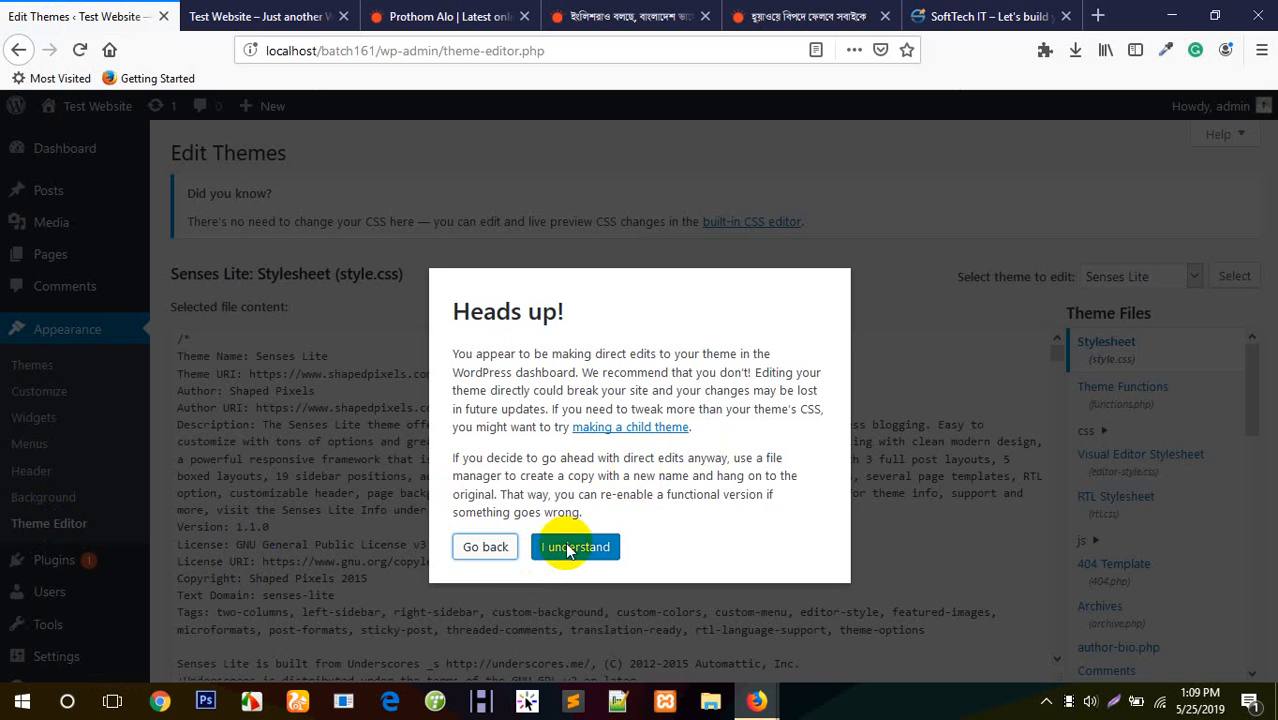
# Step: Accept the Theme Editor's direct-editing warning and add a blank line at the end of style.css
pyautogui.click(575, 547)
pyautogui.moveTo(1043, 345); pyautogui.dragTo(1033, 679)
pyautogui.scroll(-2, 412, 507)
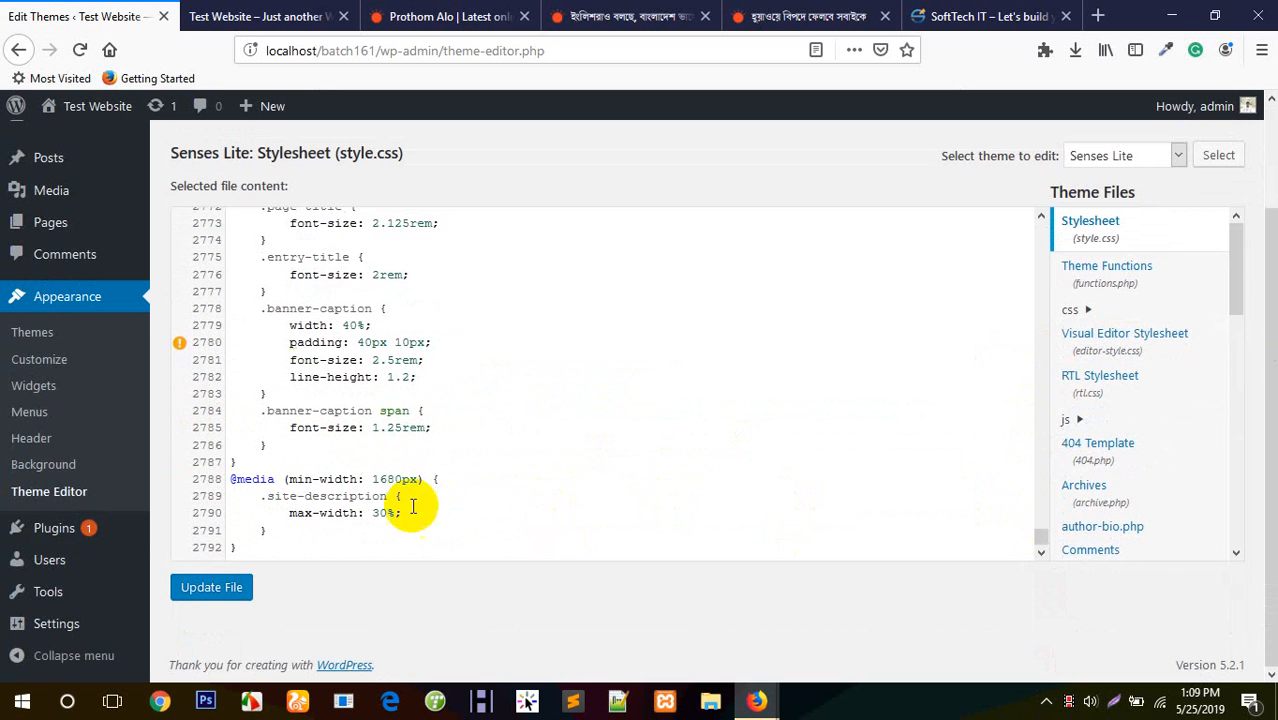
pyautogui.click(314, 544)
pyautogui.press('Return')
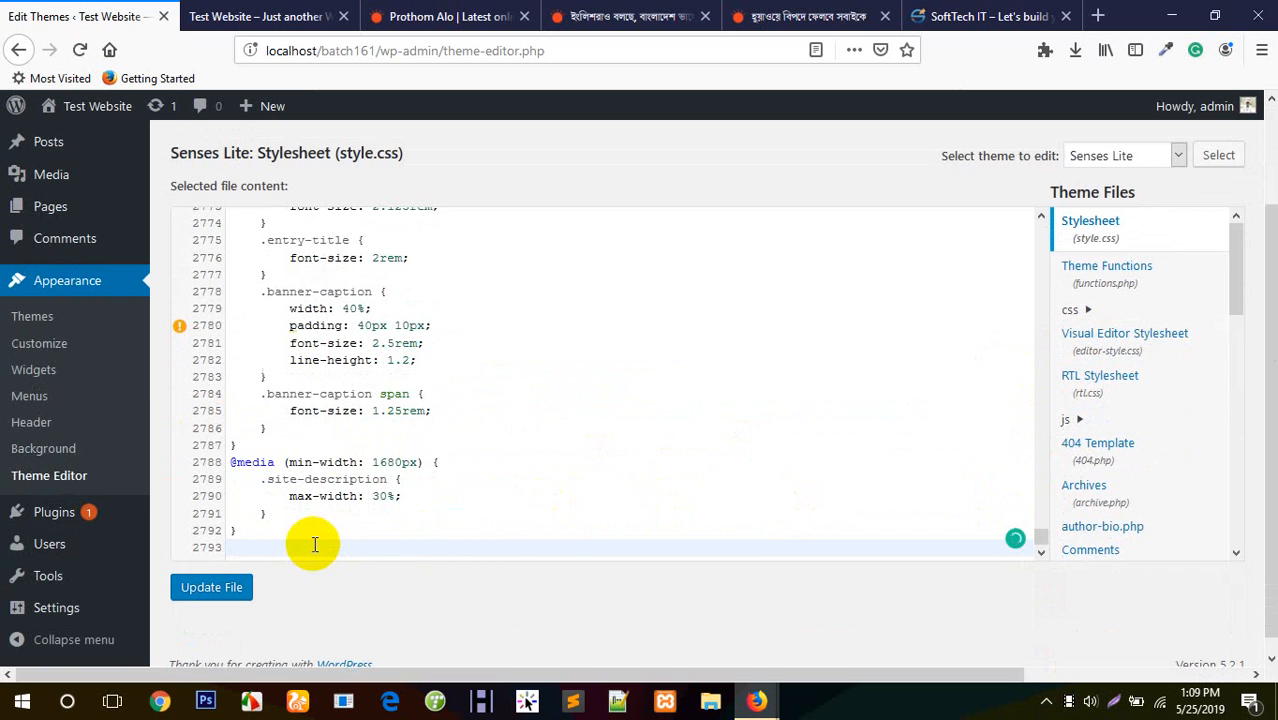
# Step: Leave the Theme Editor without saving, open the Installed Plugins page, and review the listed plugins
pyautogui.moveTo(57, 514)
pyautogui.click(193, 519)
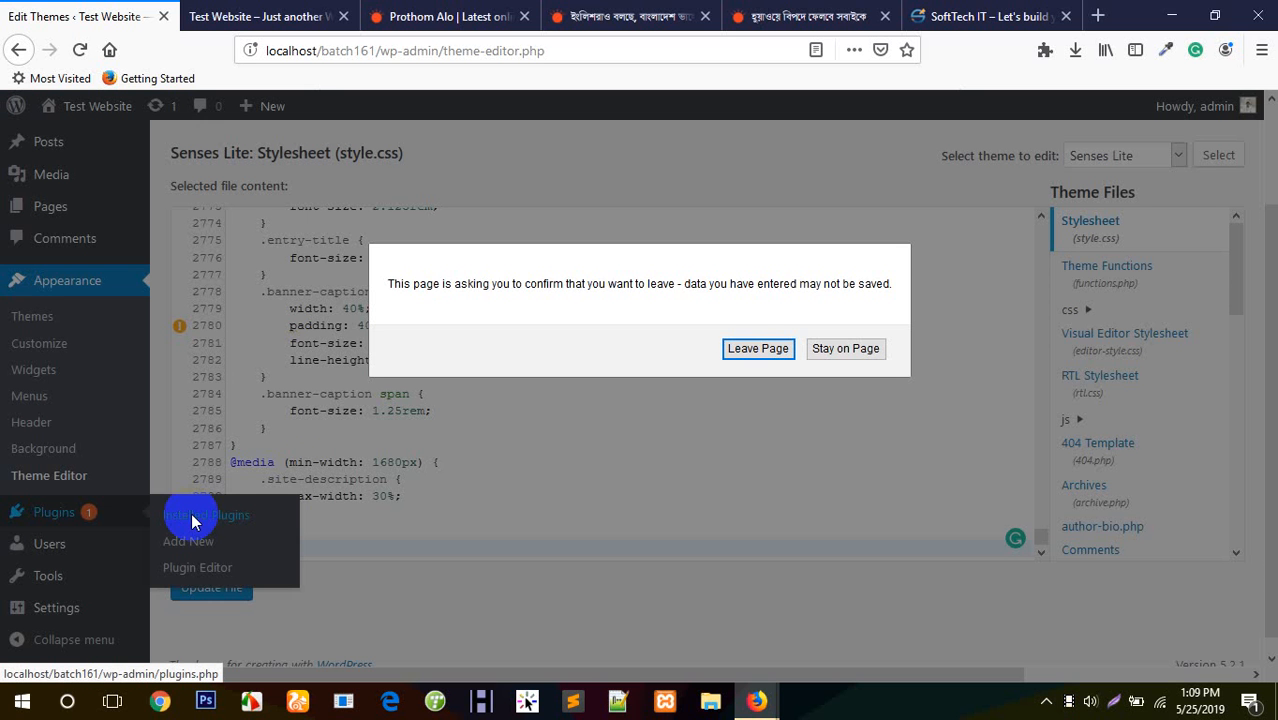
pyautogui.click(760, 350)
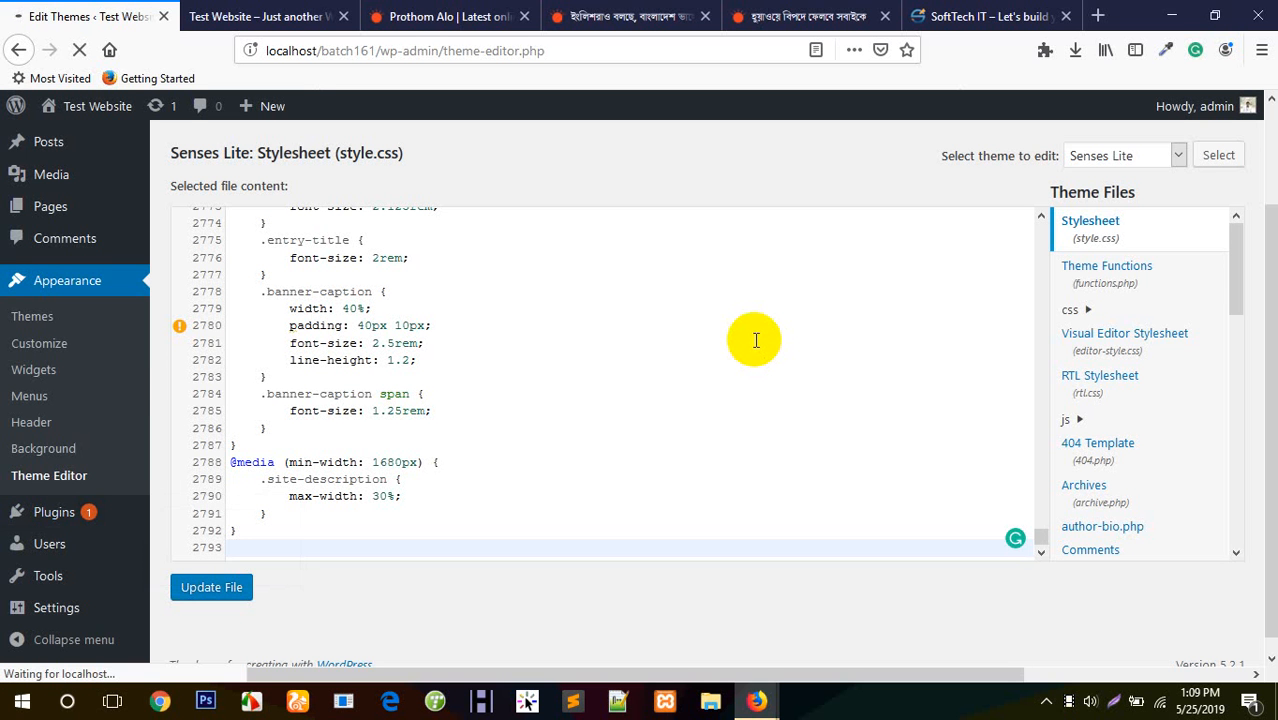
pyautogui.moveTo(60, 488)
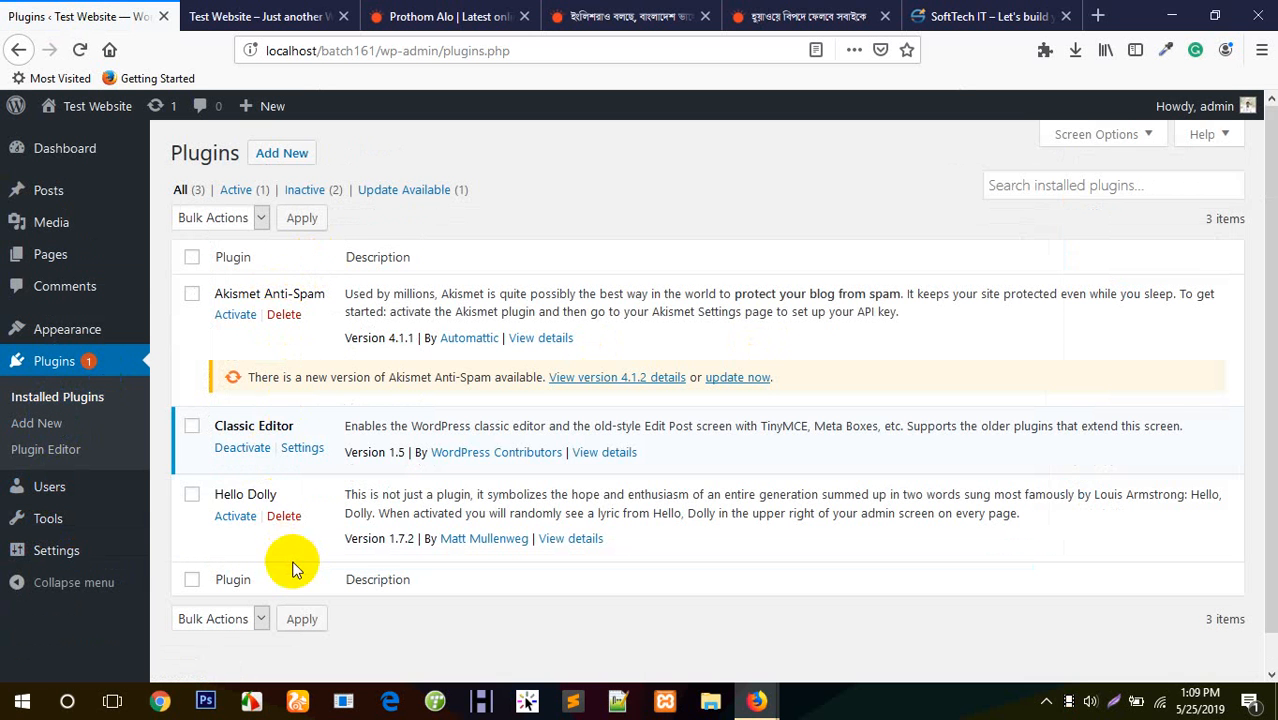
pyautogui.moveTo(288, 562); pyautogui.dragTo(183, 274)
pyautogui.click(237, 462)
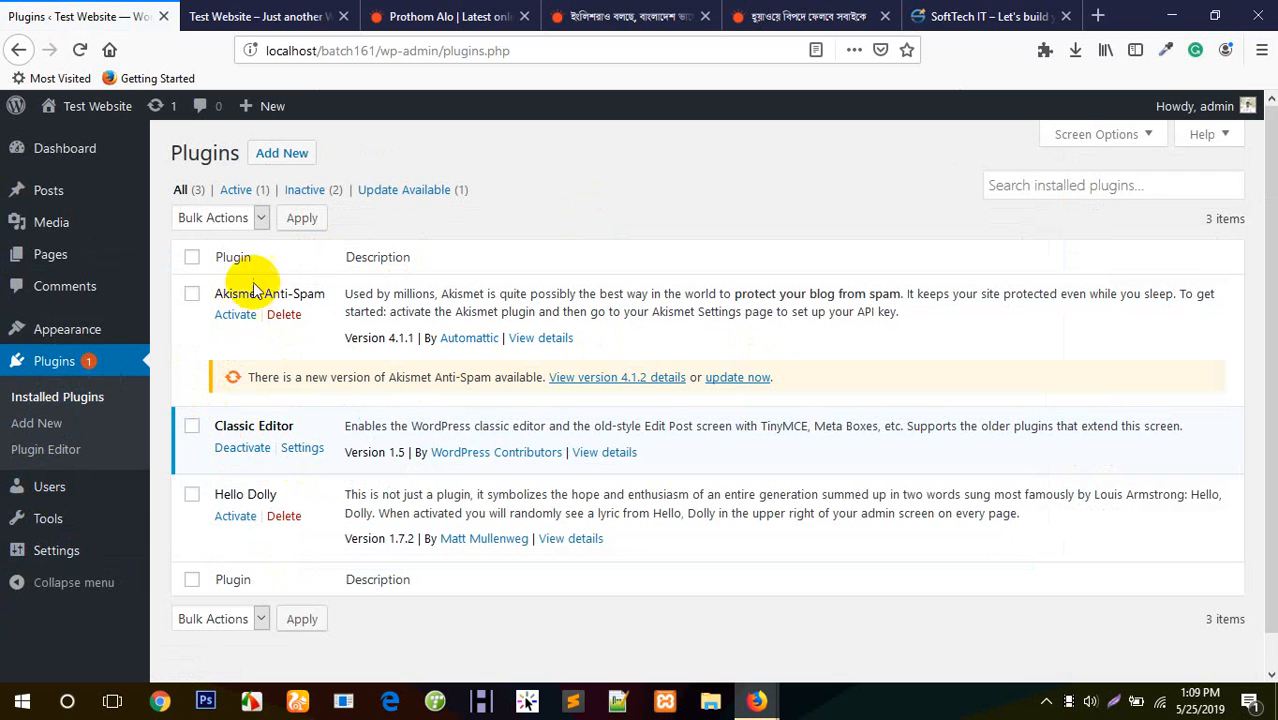
pyautogui.click(68, 428)
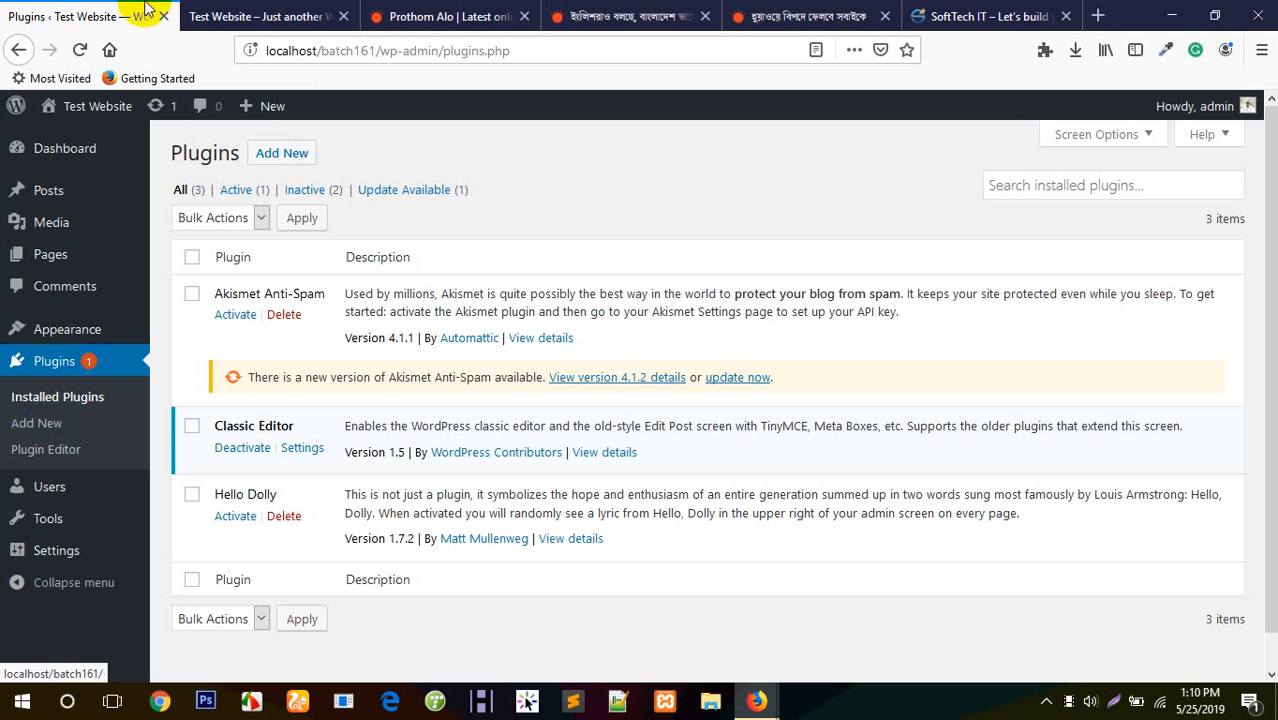
# Step: View the homepage from the footer back to its header, and return to the Plugins page
pyautogui.click(215, 15)
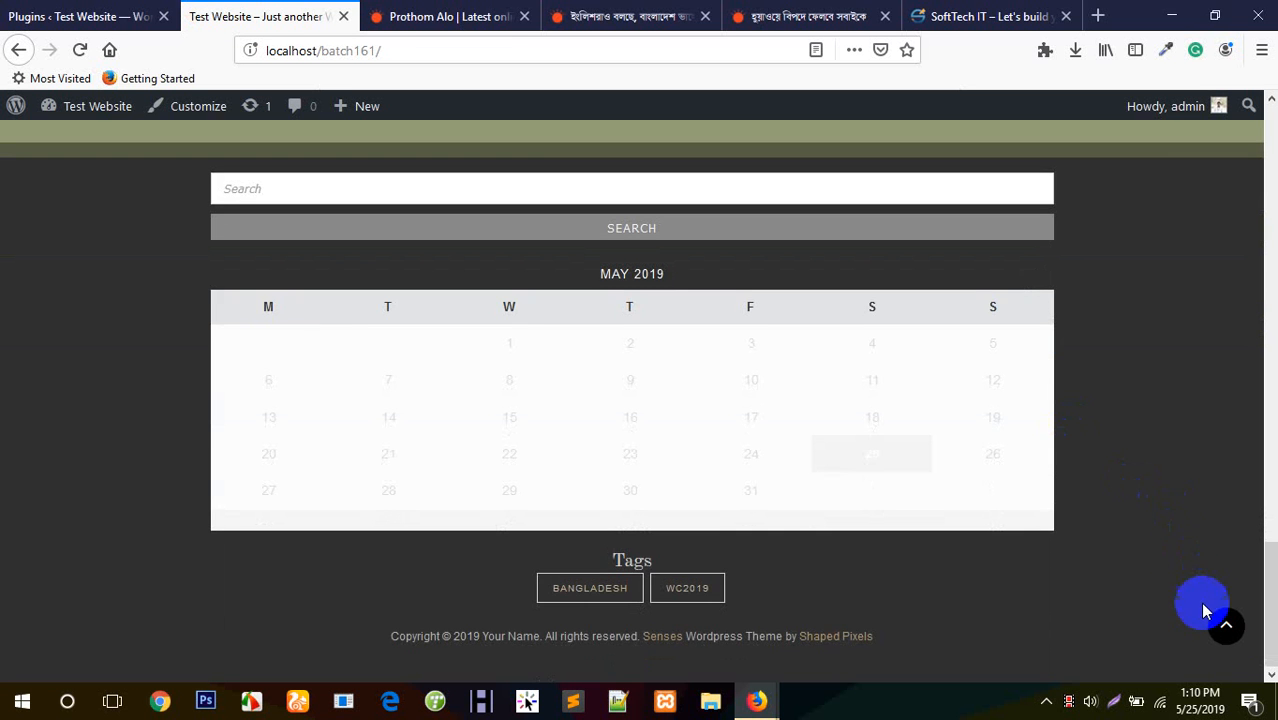
pyautogui.click(1225, 625)
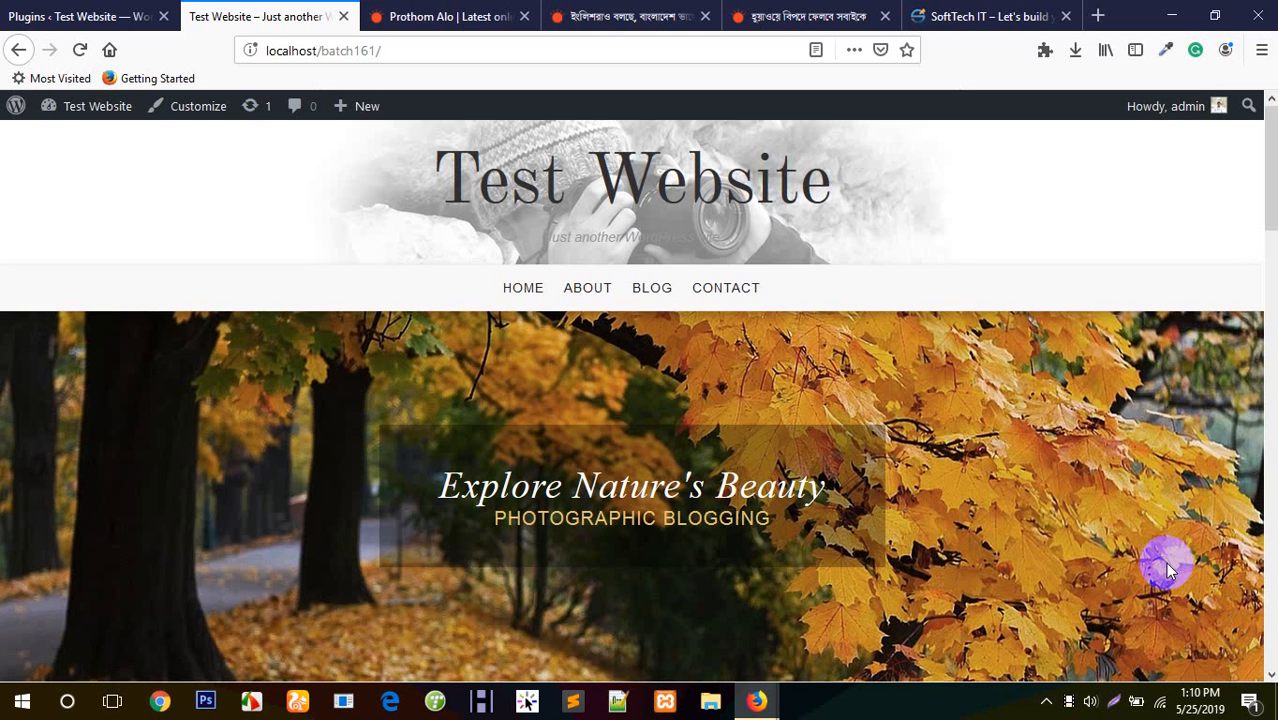
pyautogui.click(90, 16)
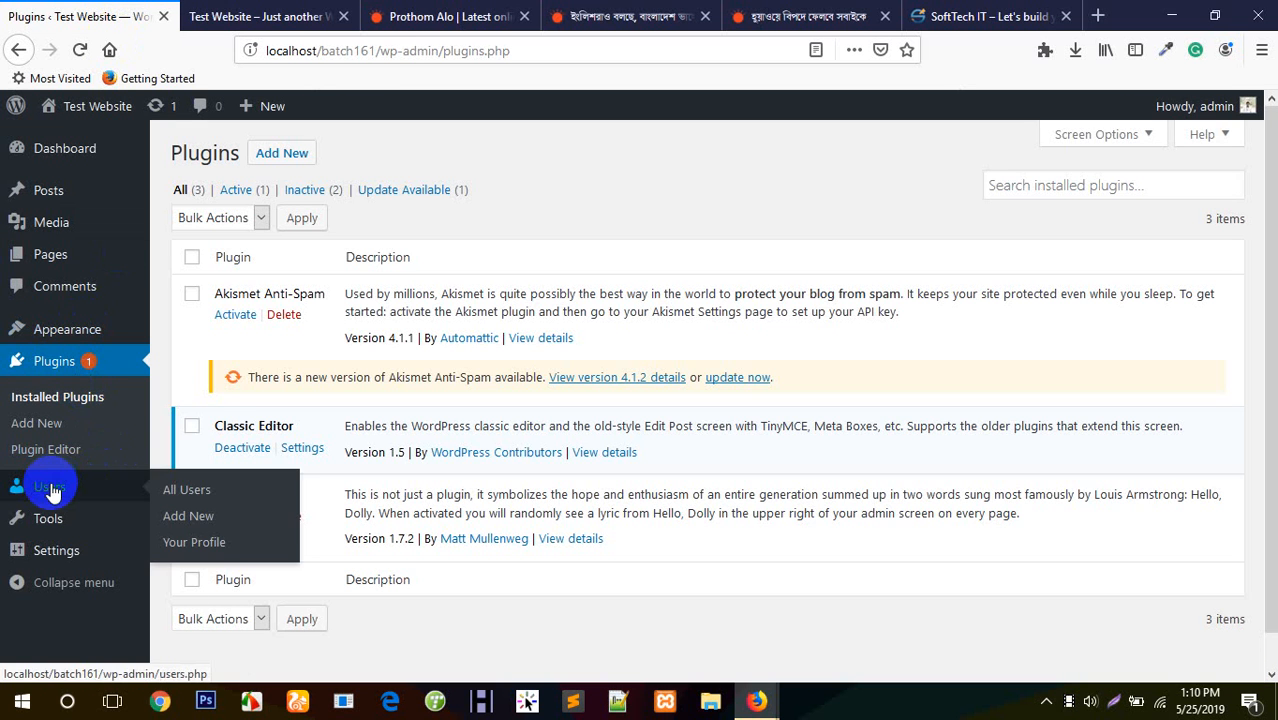